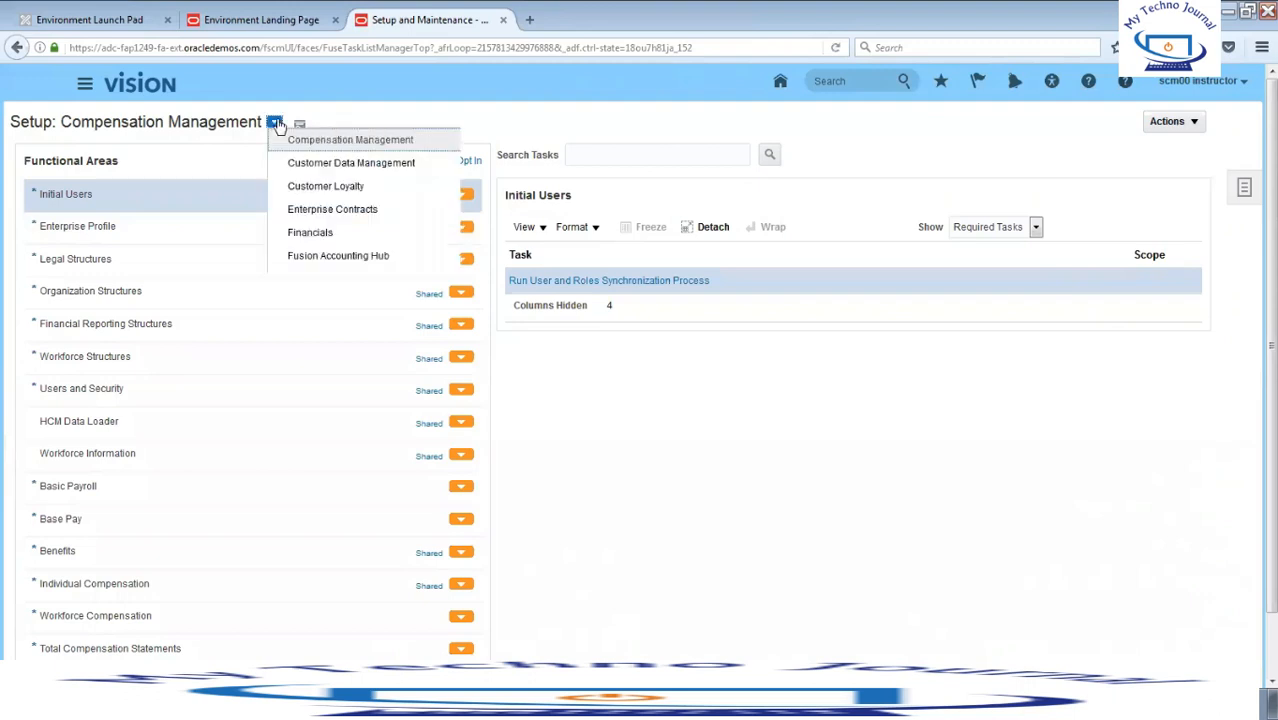
# In the Manufacturing and Supply Chain Materials Management setup, search tasks for "Manage%Inv%Org%" and open the Manage Inventory Organizations task
pyautogui.click(342, 327)
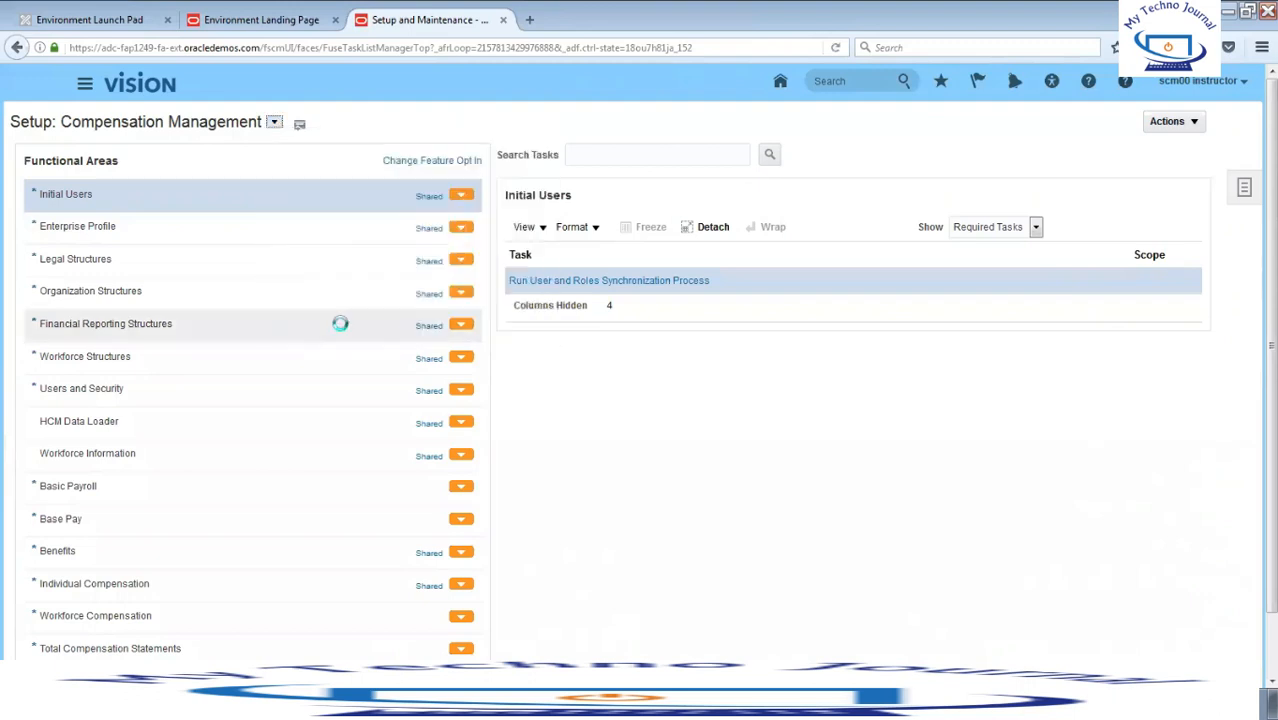
pyautogui.click(703, 155)
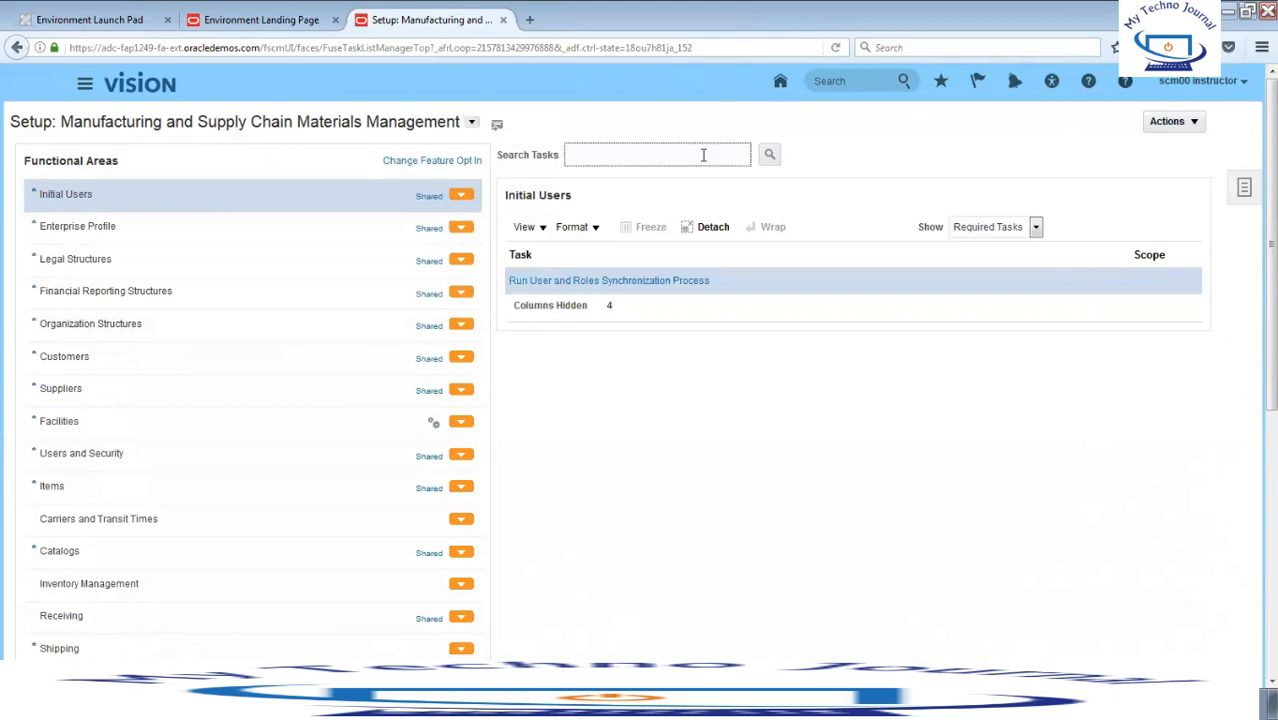
pyautogui.write('Manage%Inv%Org%')
pyautogui.press('Return')
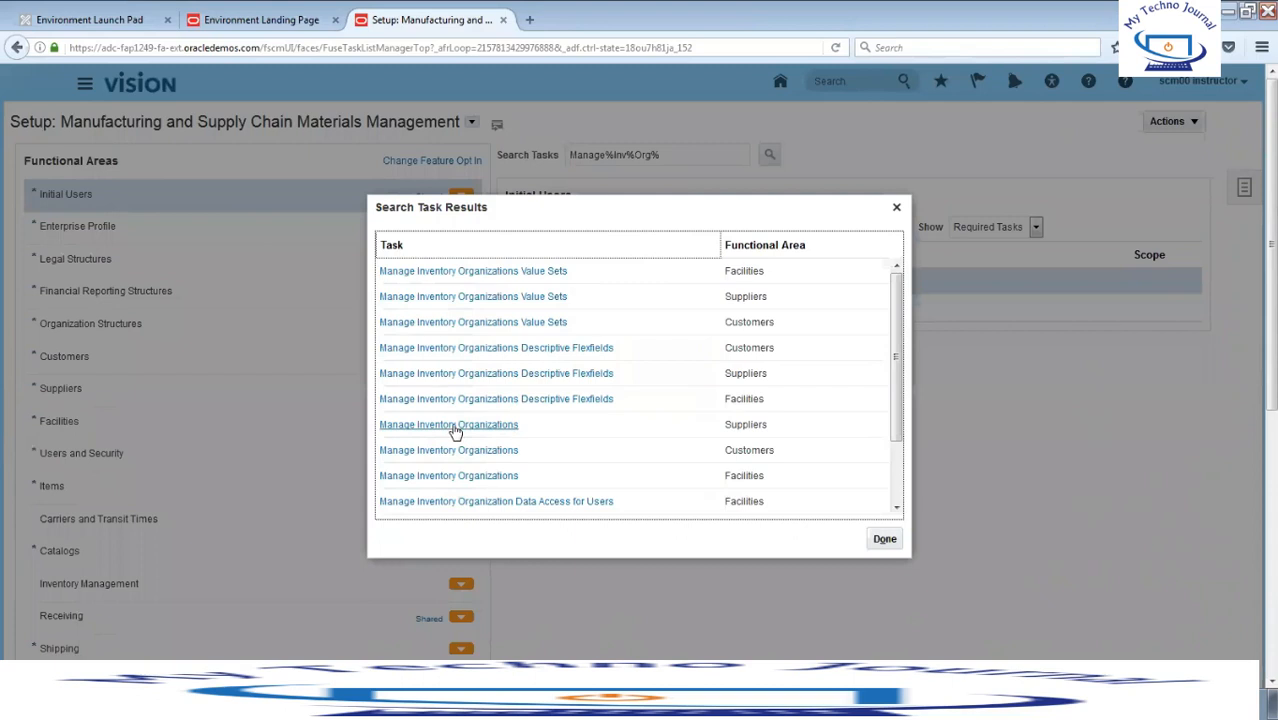
pyautogui.click(449, 425)
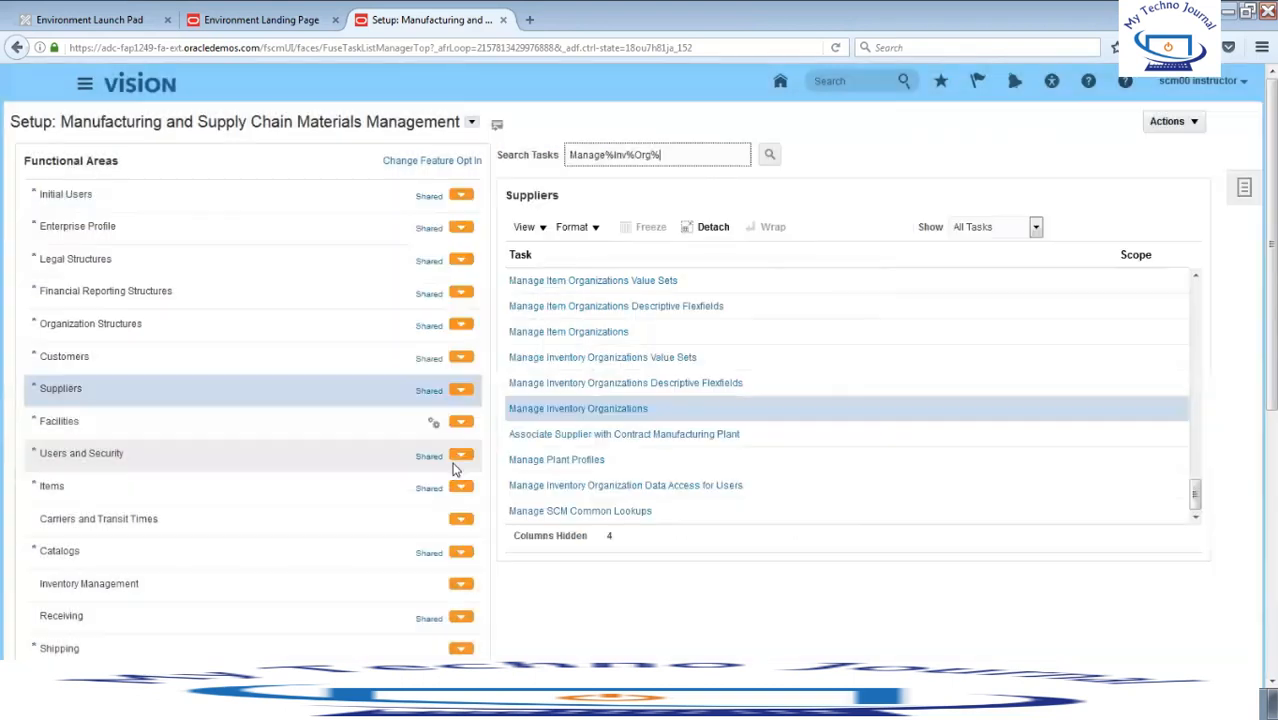
pyautogui.click(600, 409)
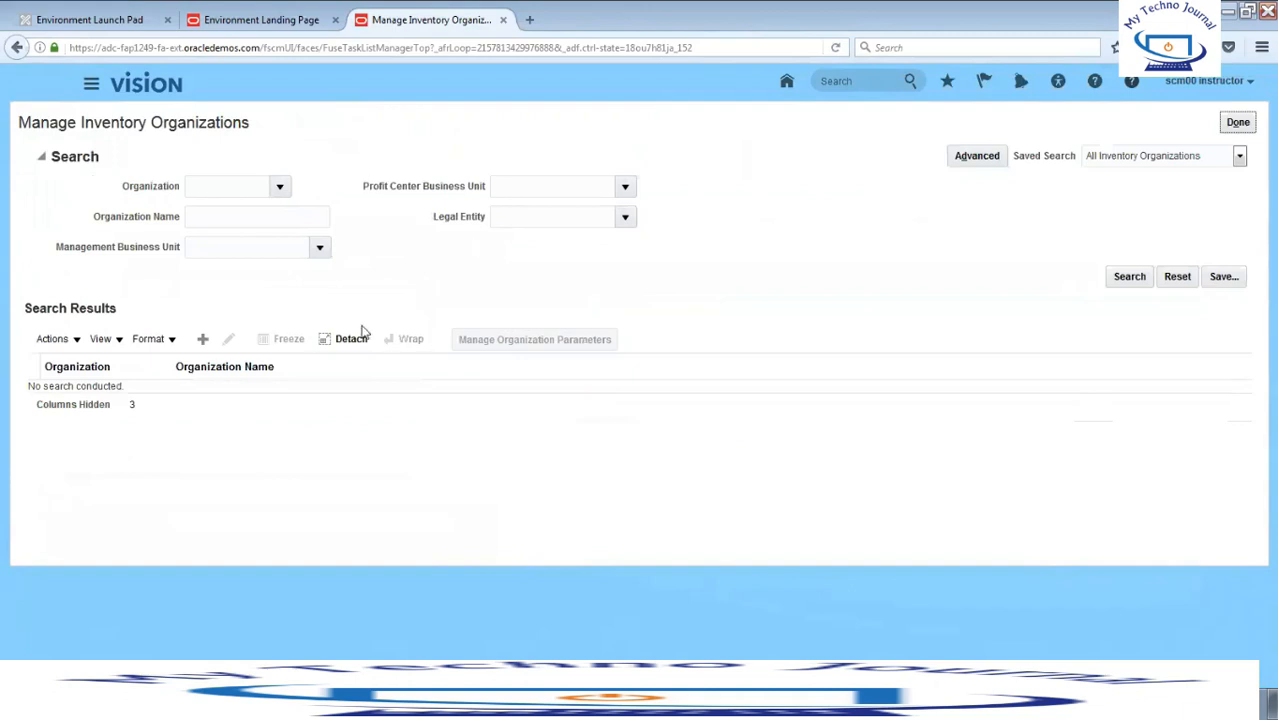
# Find inventory organization 002, review its general organization parameters, and return to the setup task list without saving
pyautogui.click(214, 181)
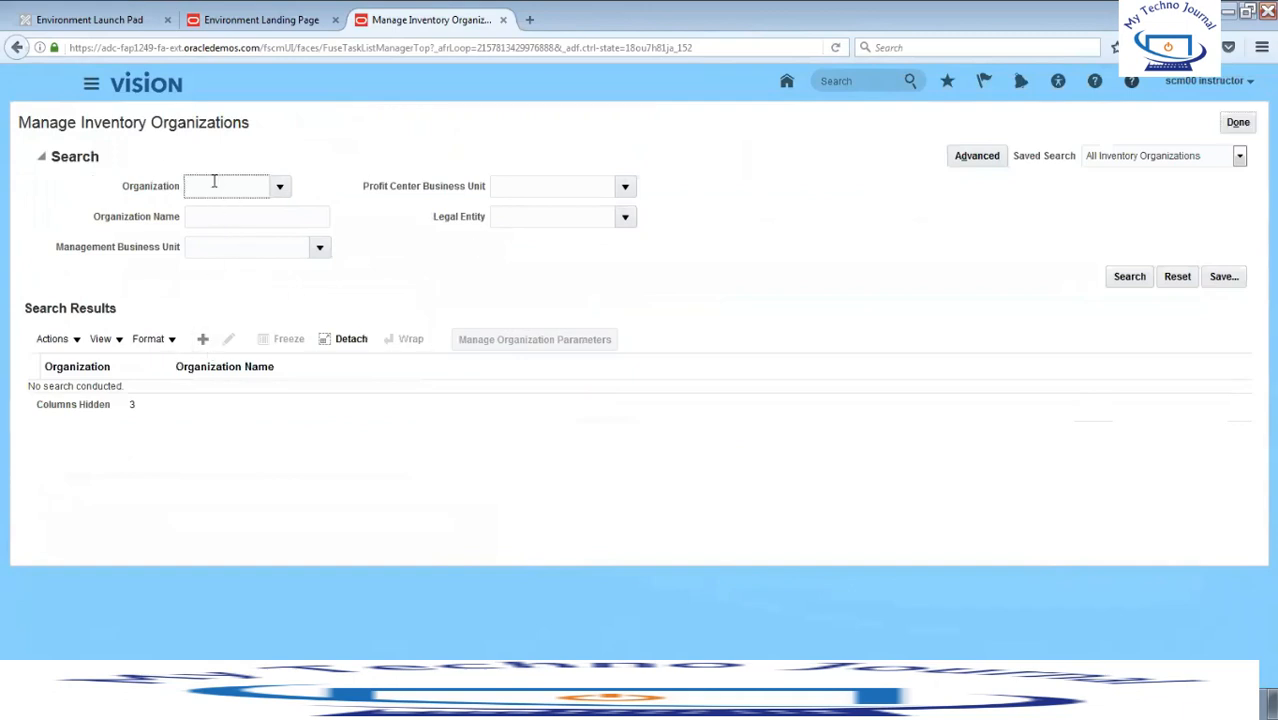
pyautogui.write('002')
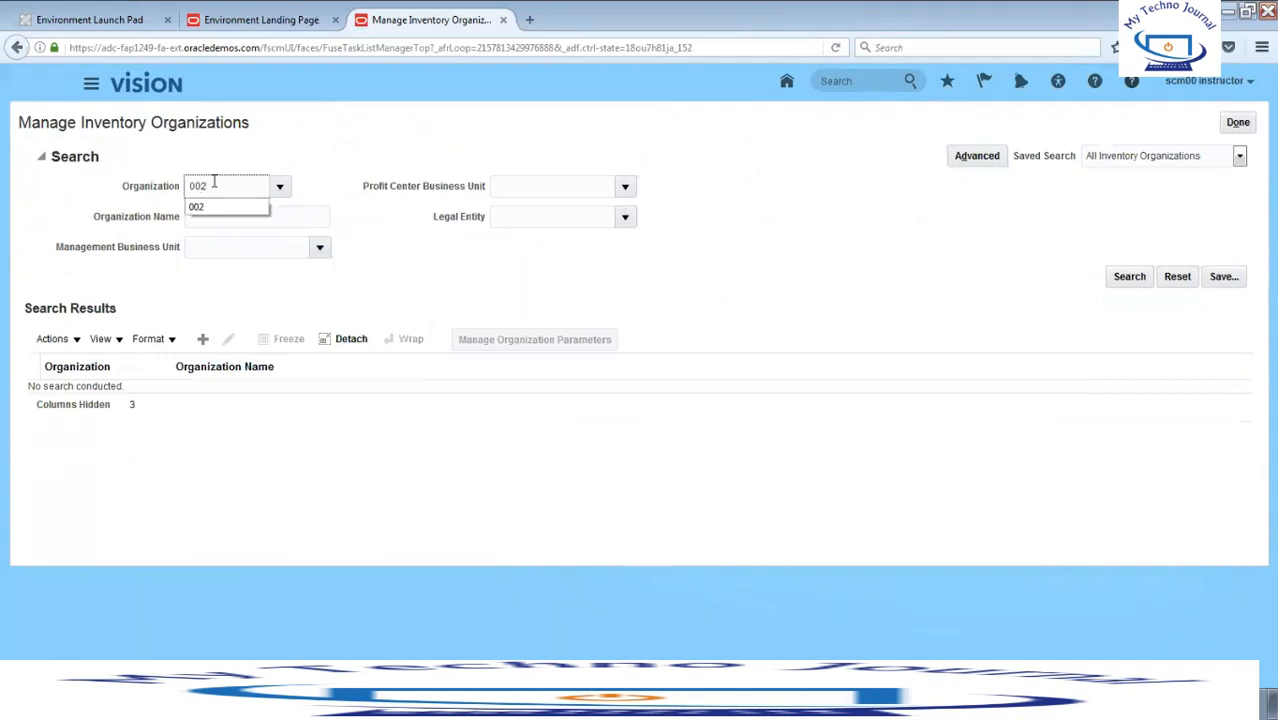
pyautogui.press('Tab')
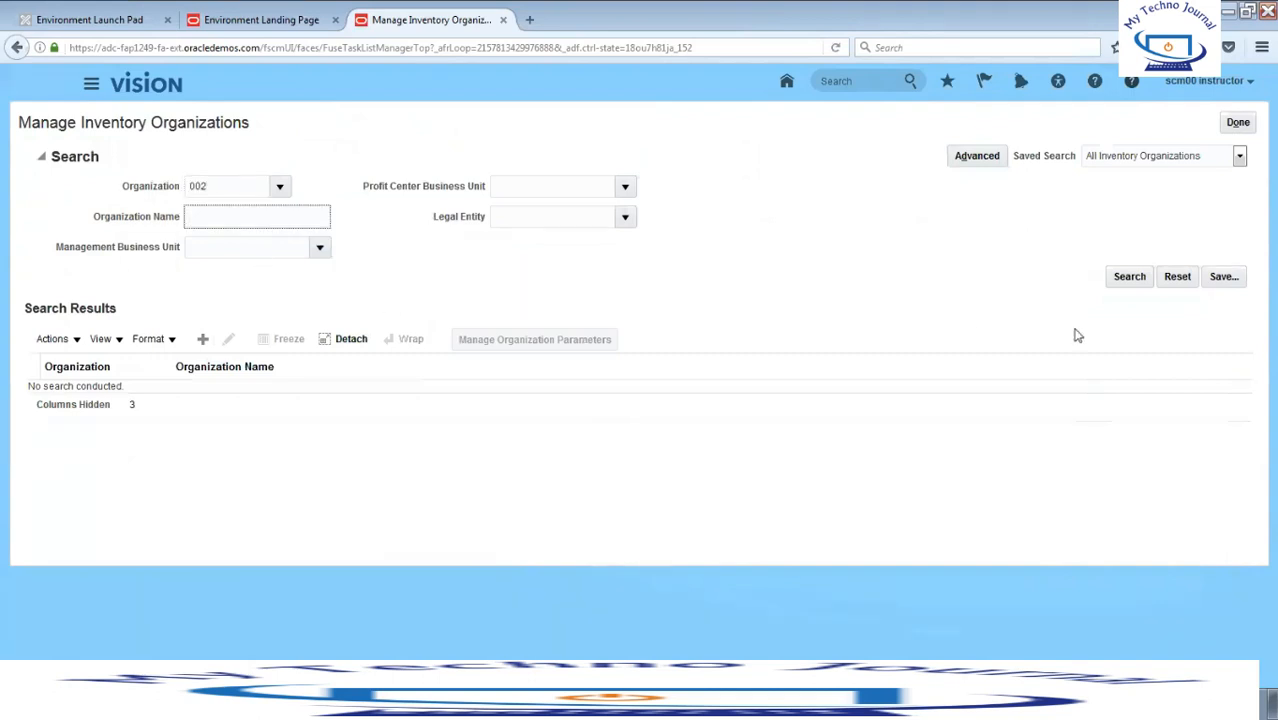
pyautogui.click(1128, 278)
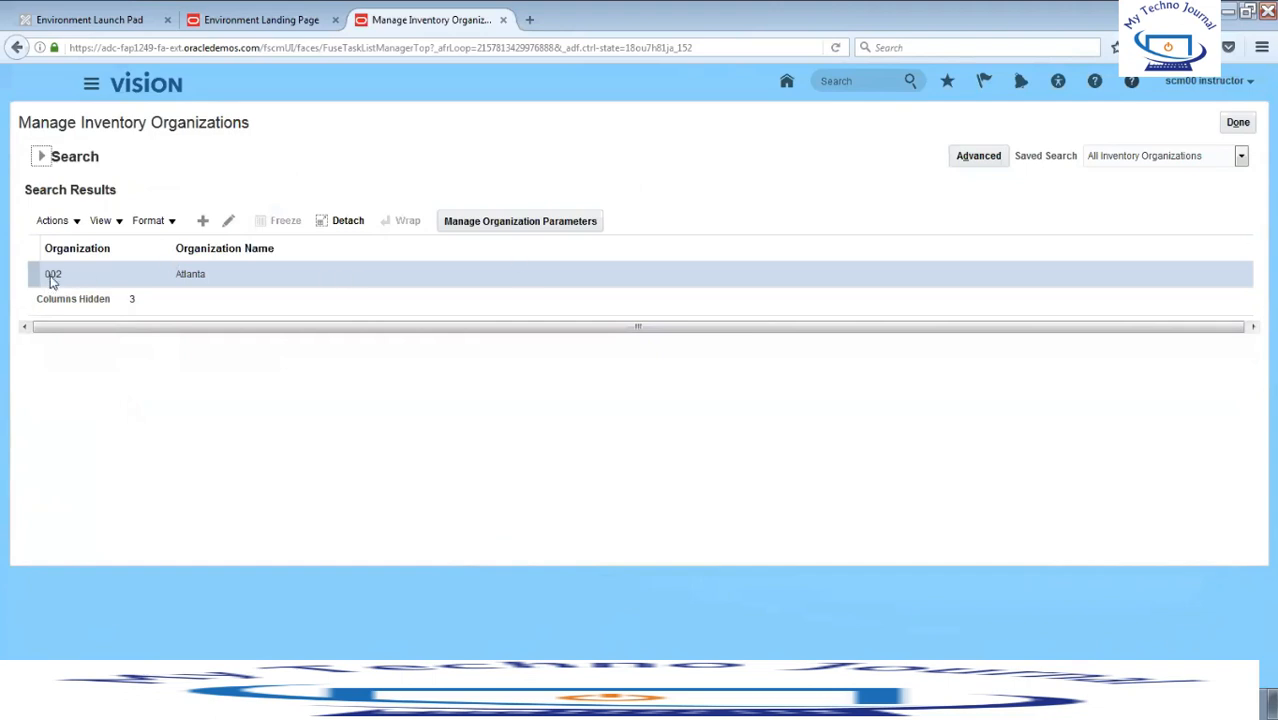
pyautogui.click(501, 227)
pyautogui.click(512, 222)
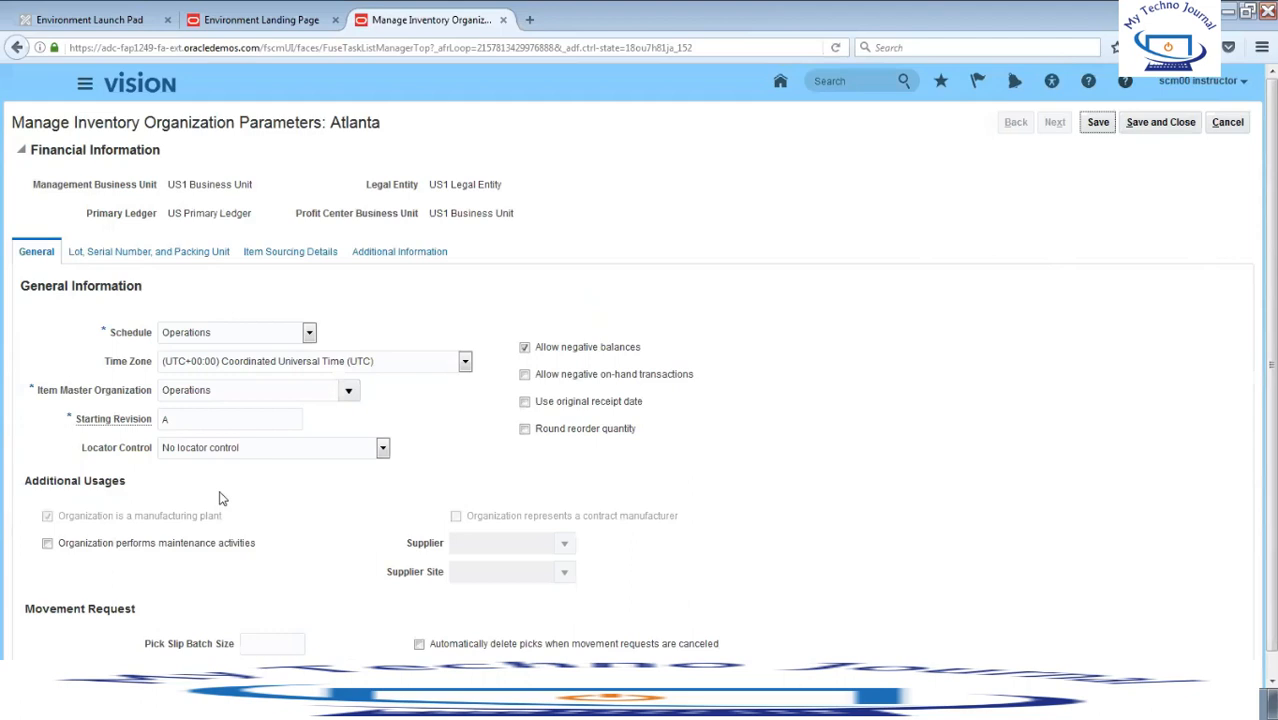
pyautogui.click(1228, 122)
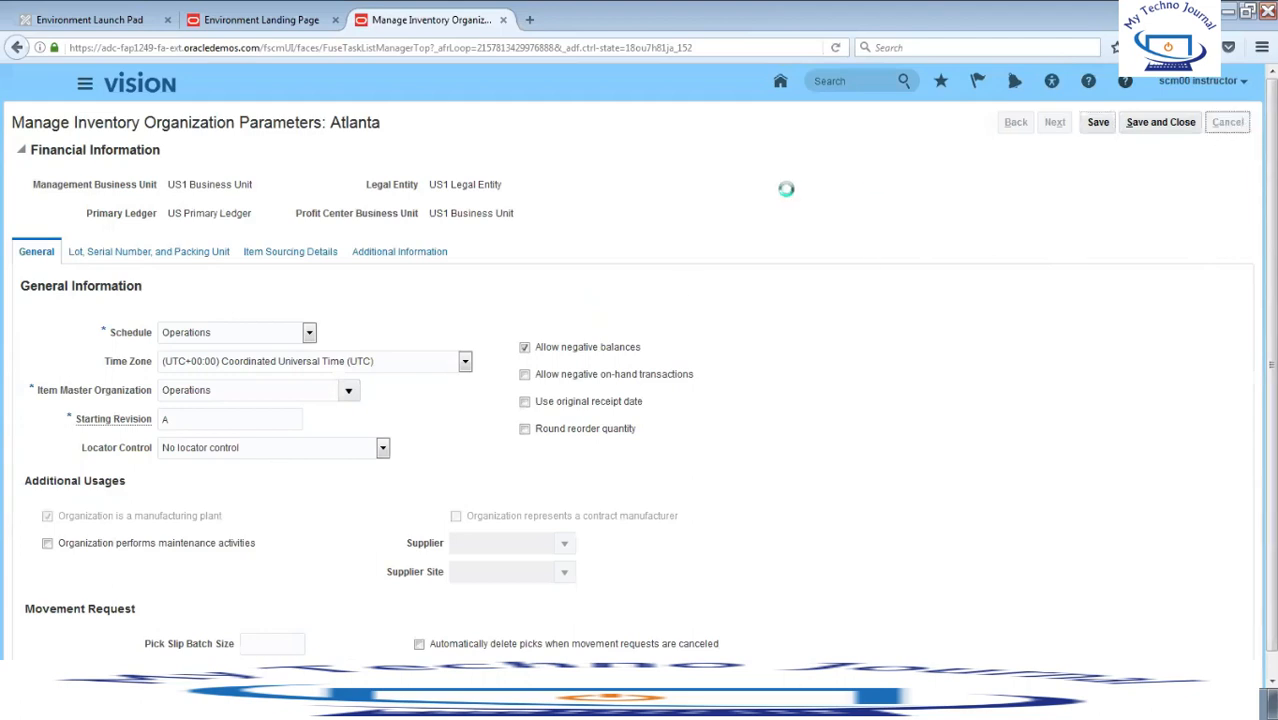
pyautogui.click(1238, 122)
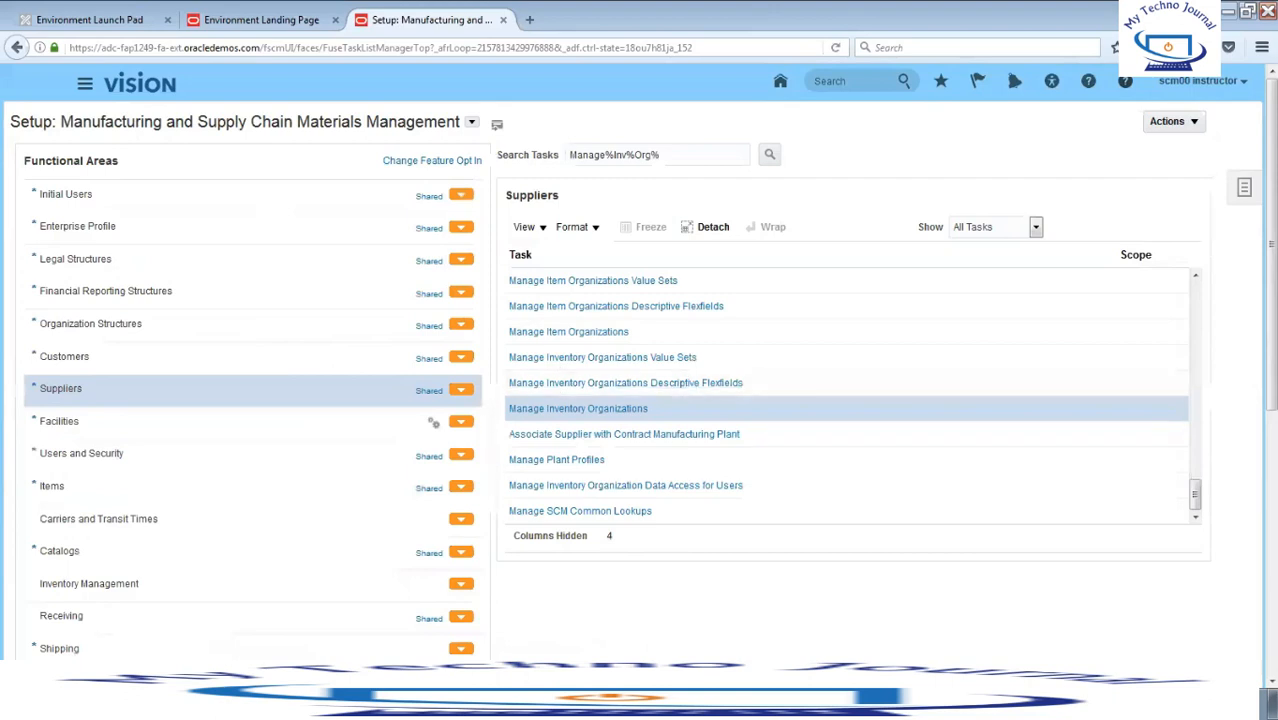
# Open the Manage Plant Parameters task in the Manufacturing Master Data functional area
pyautogui.scroll(-3, 1255, 365)
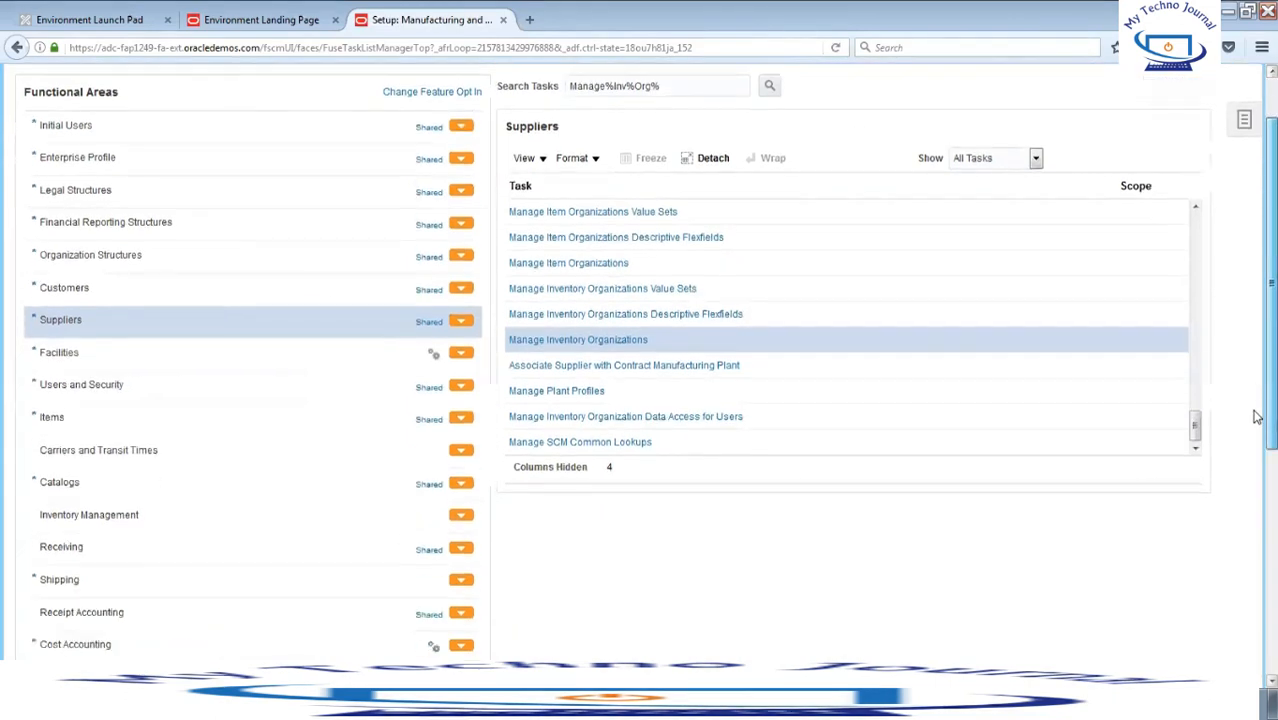
pyautogui.scroll(-2, 1255, 365)
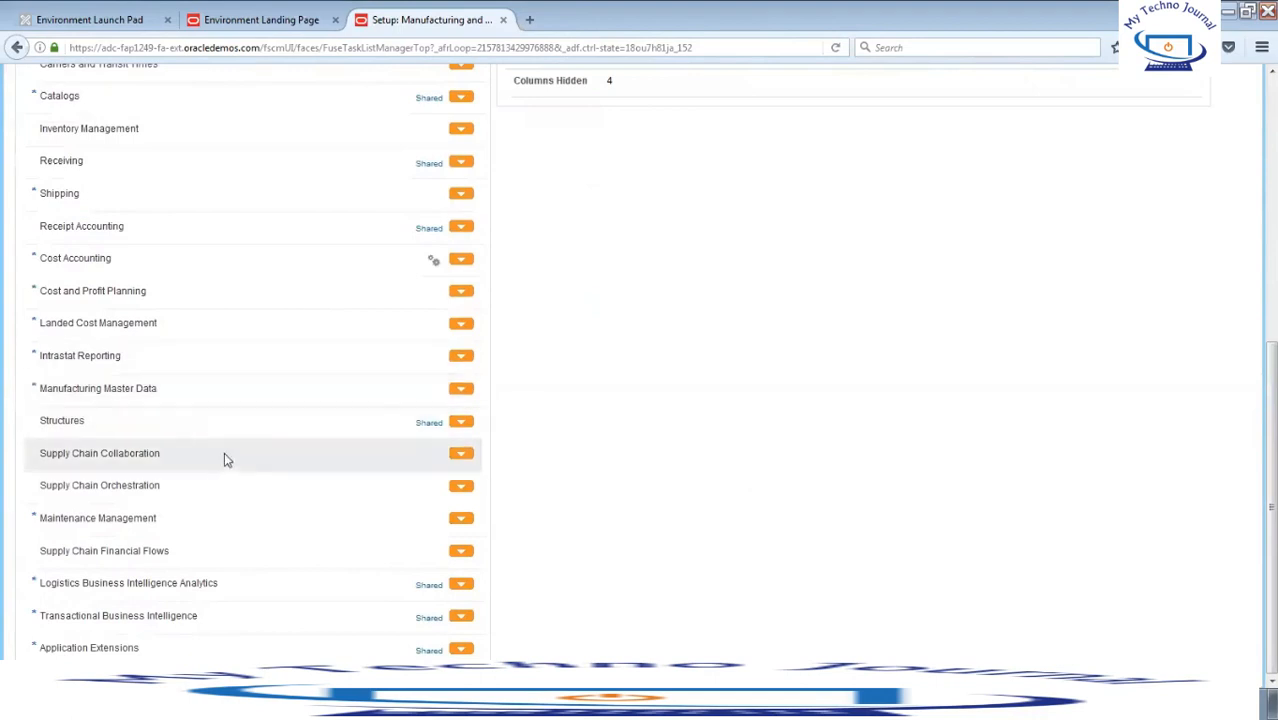
pyautogui.click(192, 392)
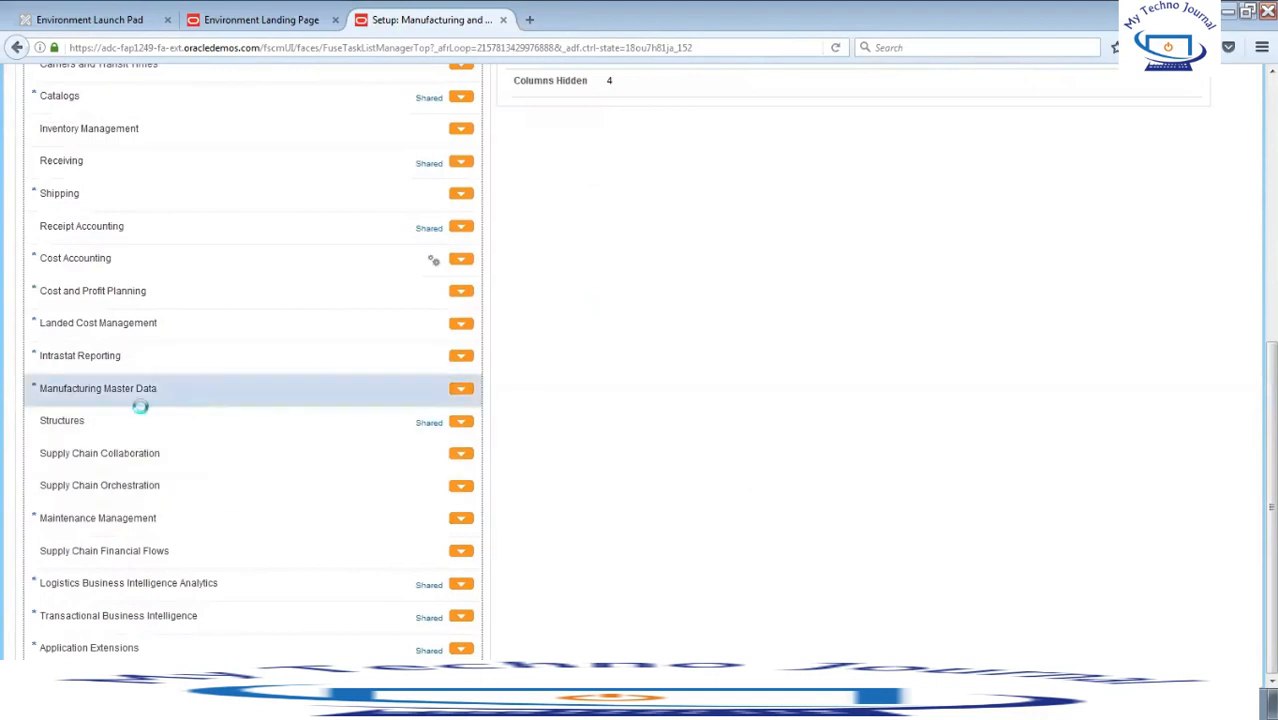
pyautogui.moveTo(1255, 388); pyautogui.dragTo(1256, 176)
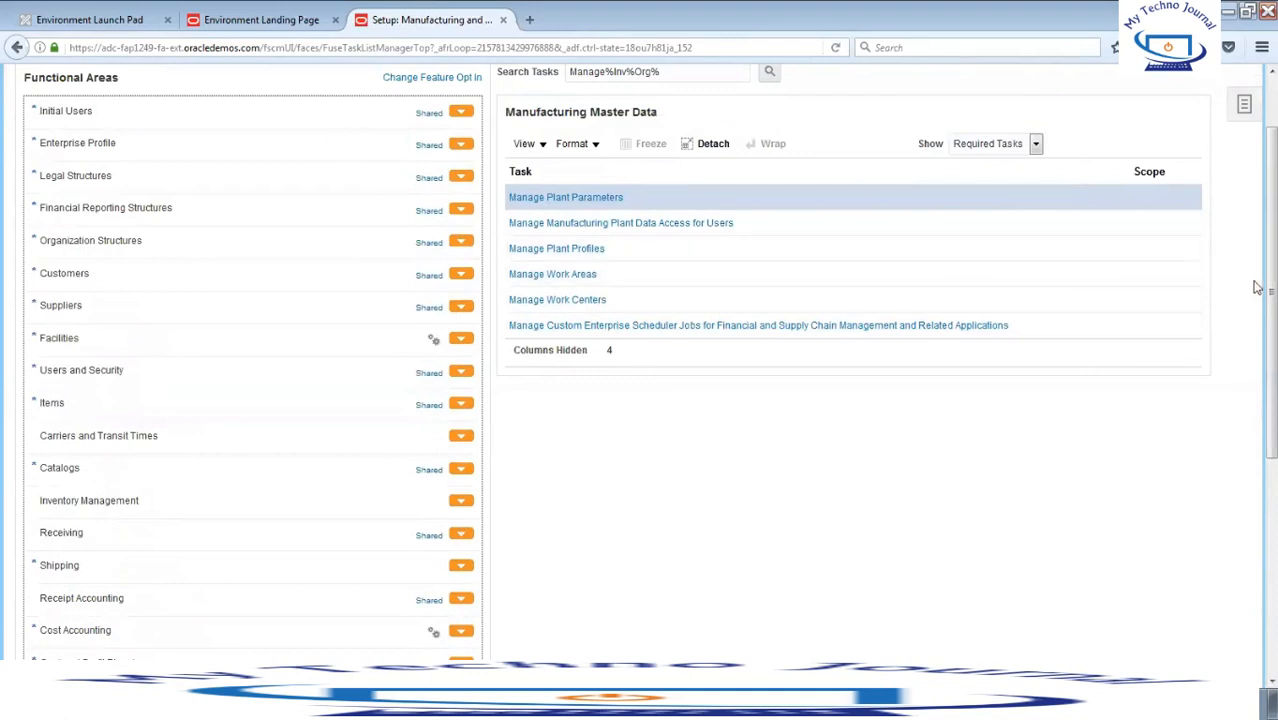
pyautogui.click(577, 203)
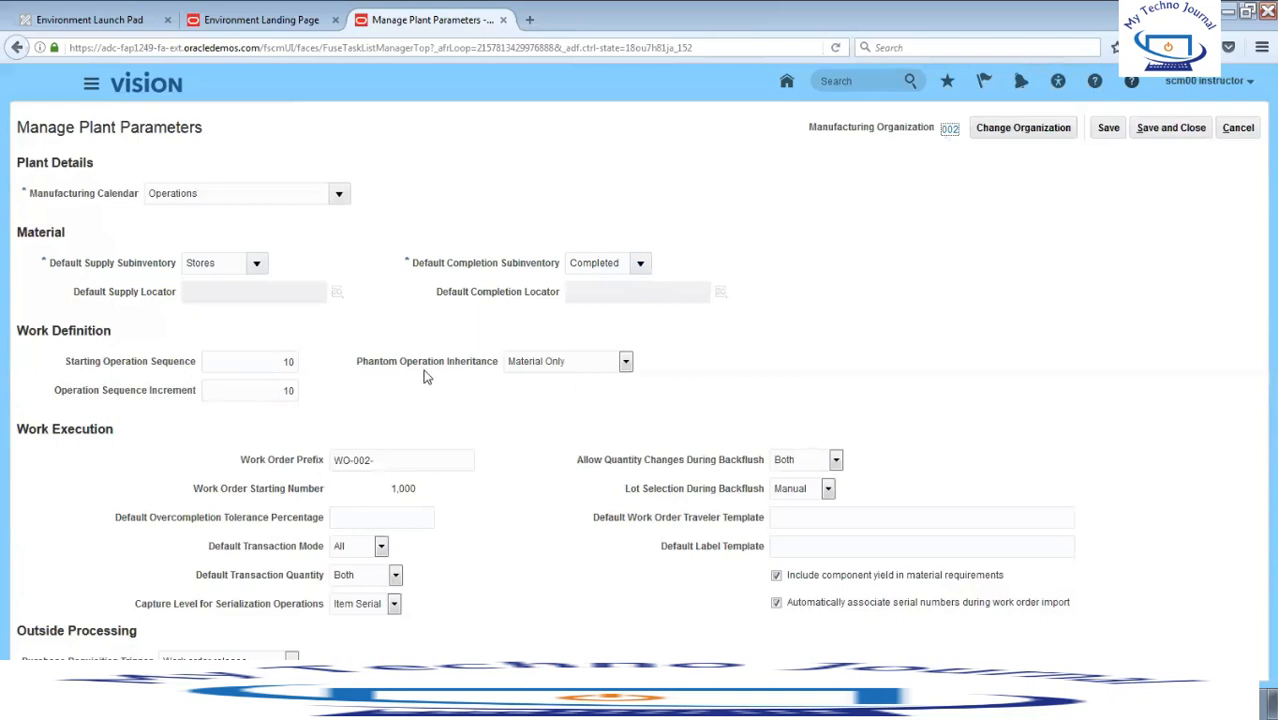
# Examine the choices for Phantom Operation Inheritance, Default Transaction Mode, Default Transaction Quantity, and Capture Level for Serialization Operations, keeping the existing selections
pyautogui.click(626, 366)
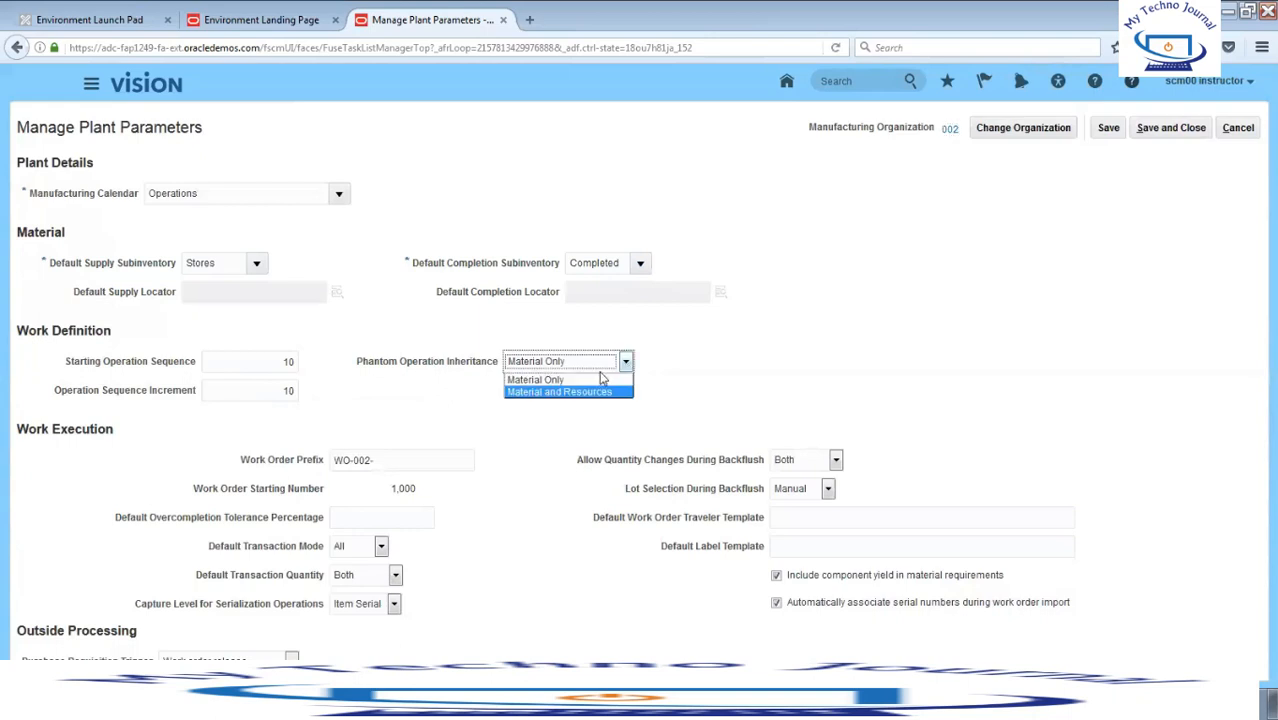
pyautogui.click(600, 380)
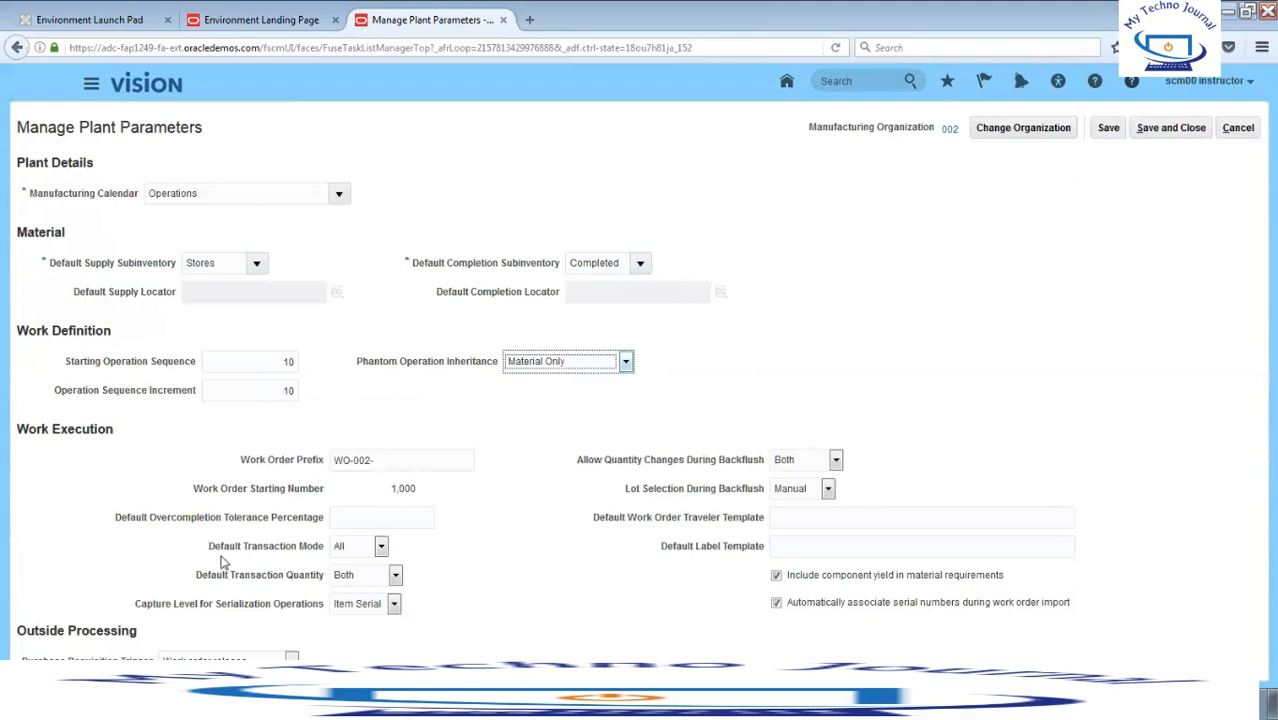
pyautogui.click(381, 546)
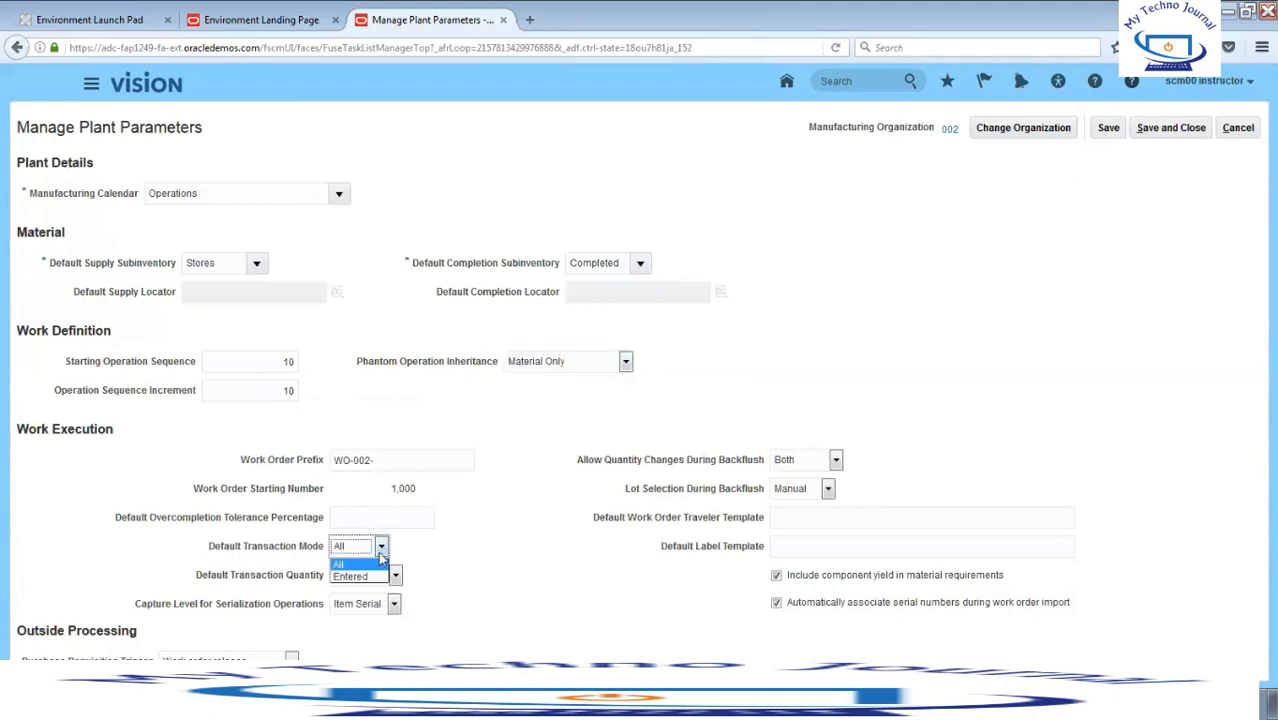
pyautogui.click(376, 564)
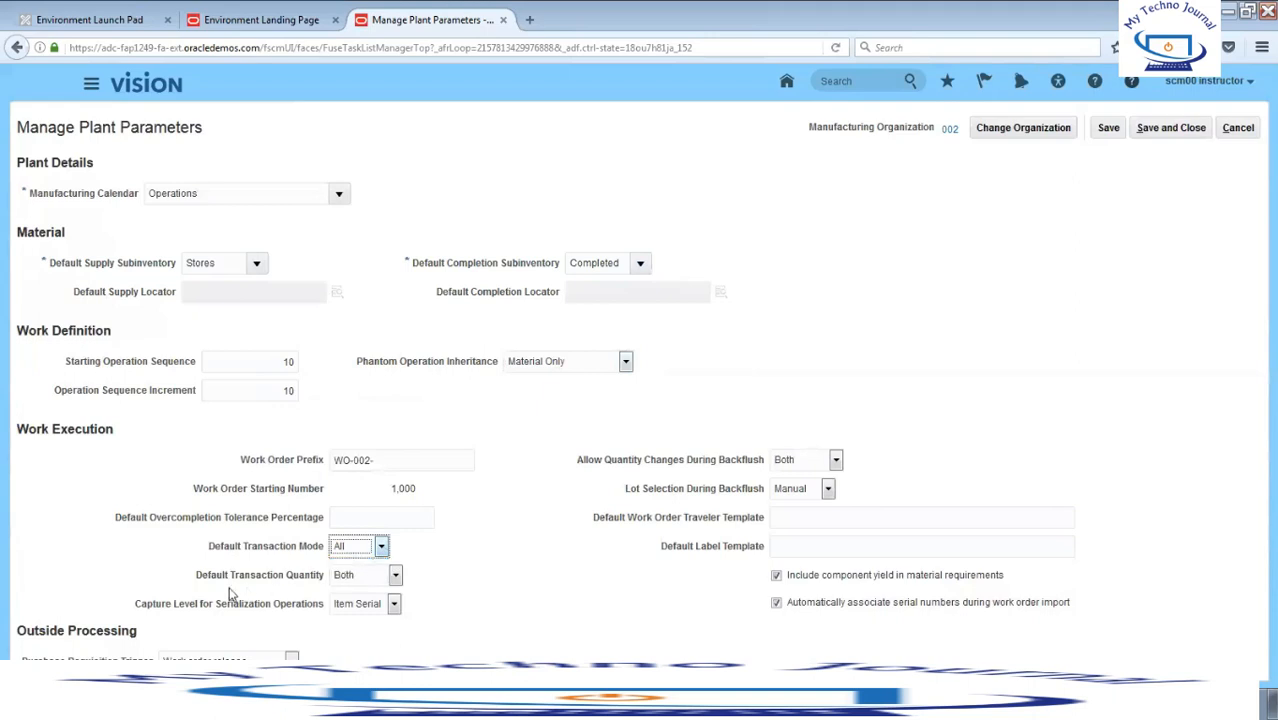
pyautogui.click(396, 577)
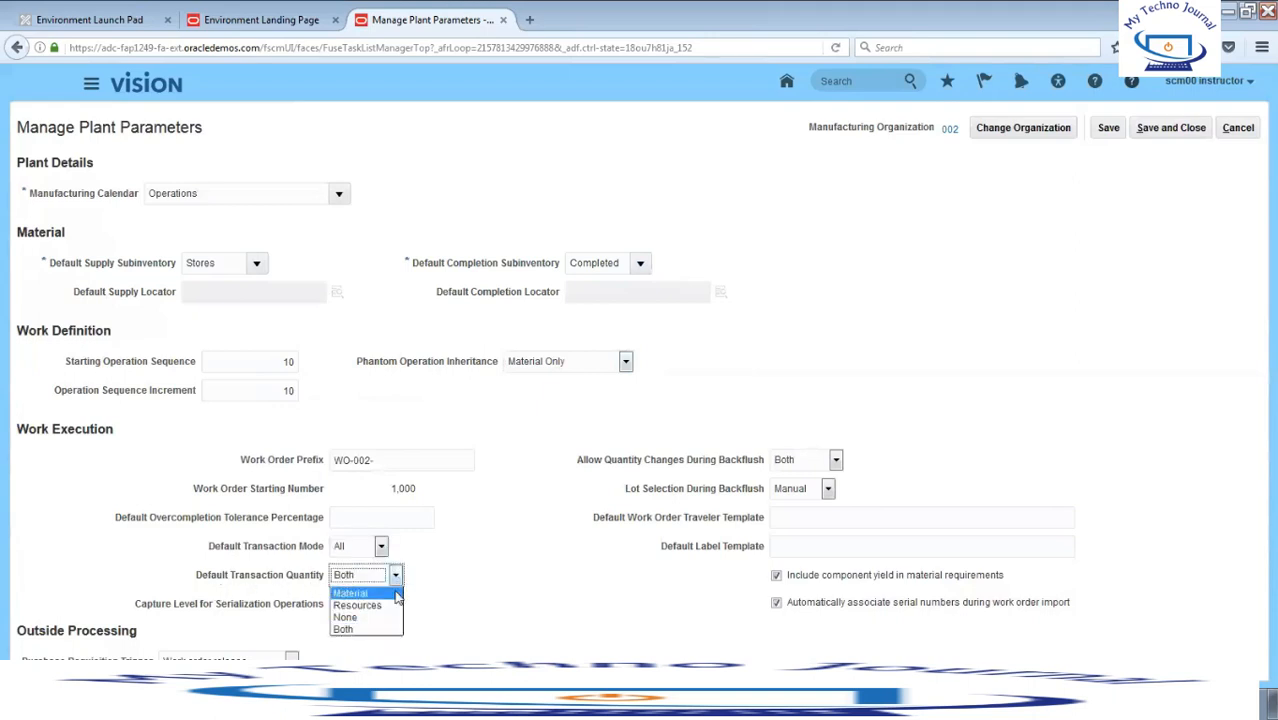
pyautogui.click(368, 629)
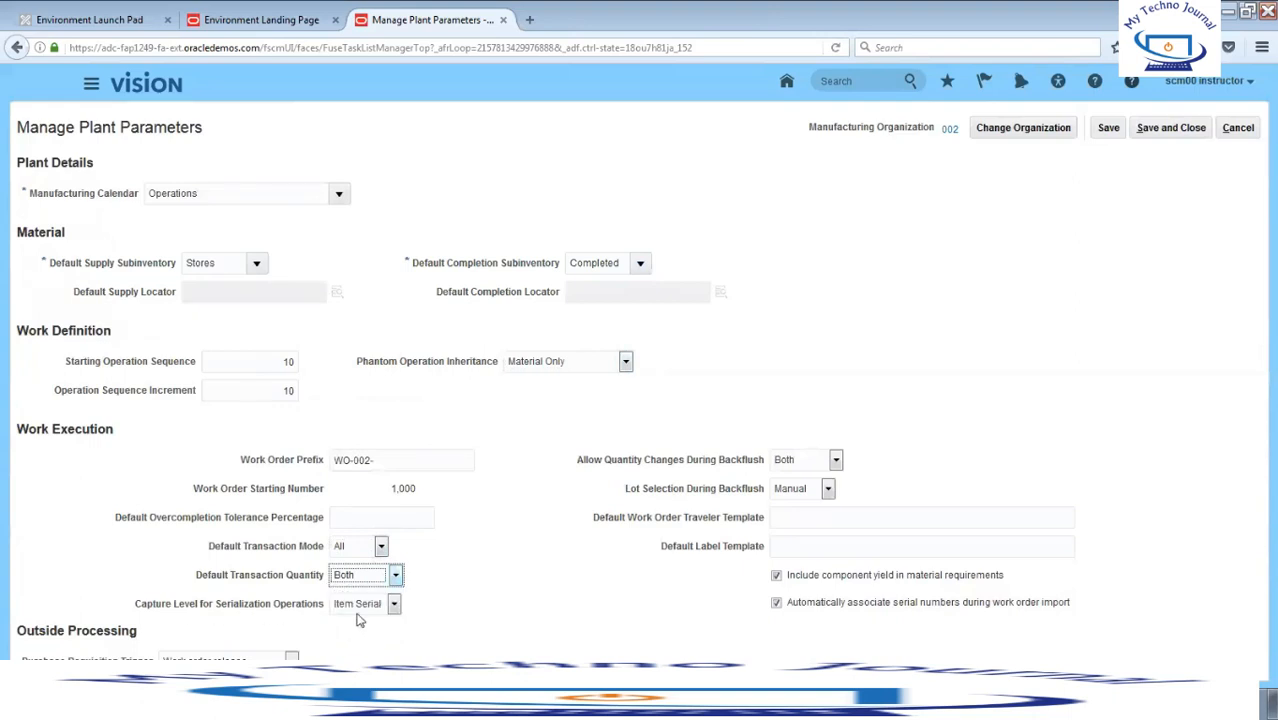
pyautogui.click(395, 605)
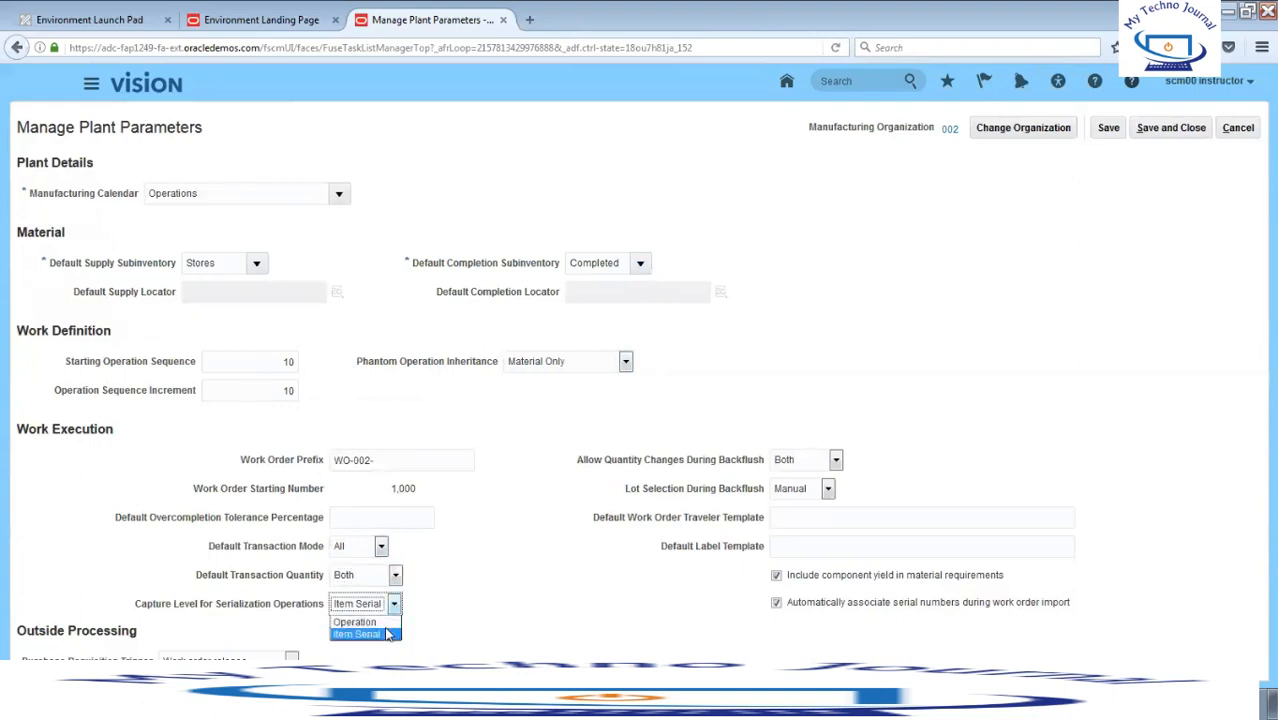
pyautogui.click(478, 626)
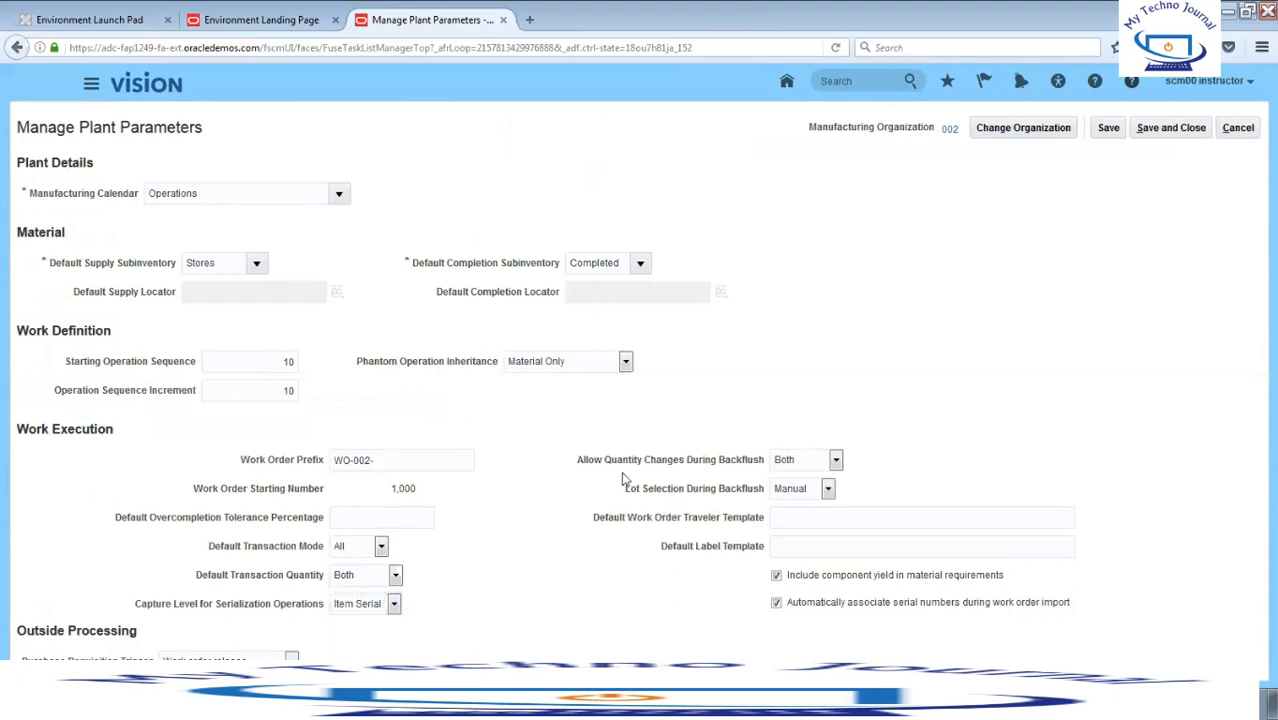
# Examine the backflush quantity change, backflush lot selection, traveler template, and purchase requisition trigger settings, and leave the plant parameters without saving
pyautogui.click(835, 462)
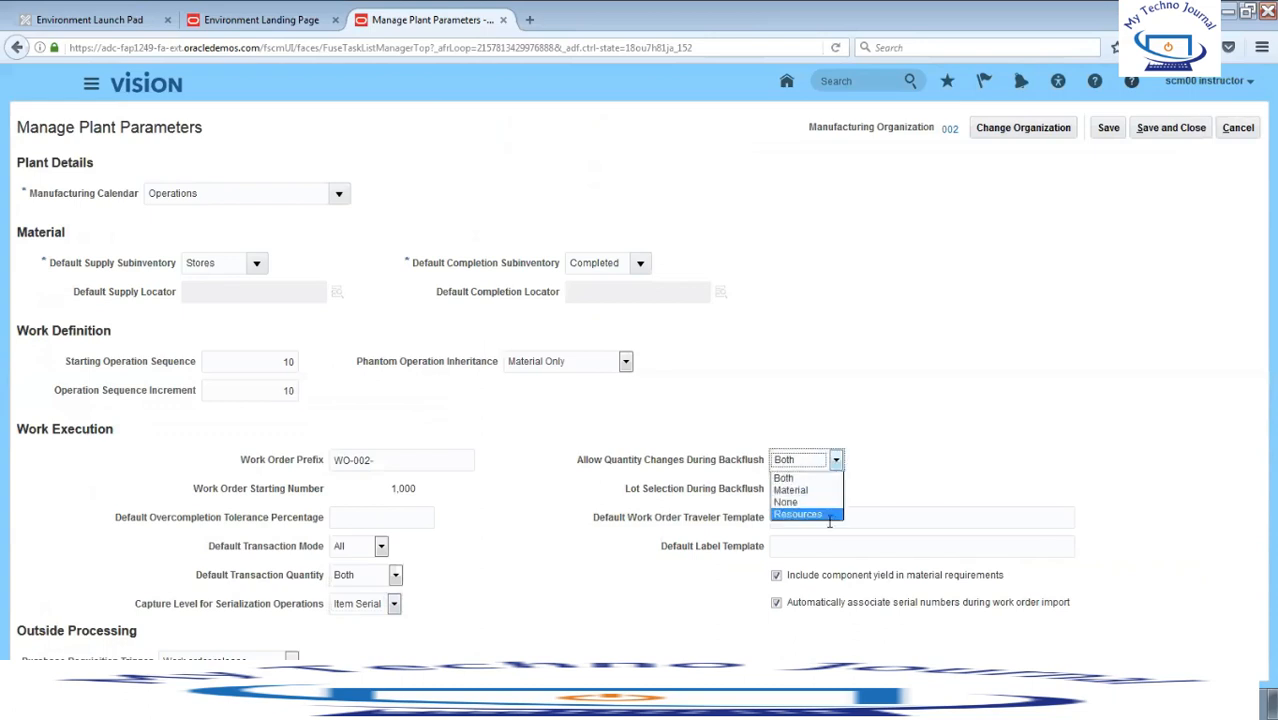
pyautogui.click(810, 479)
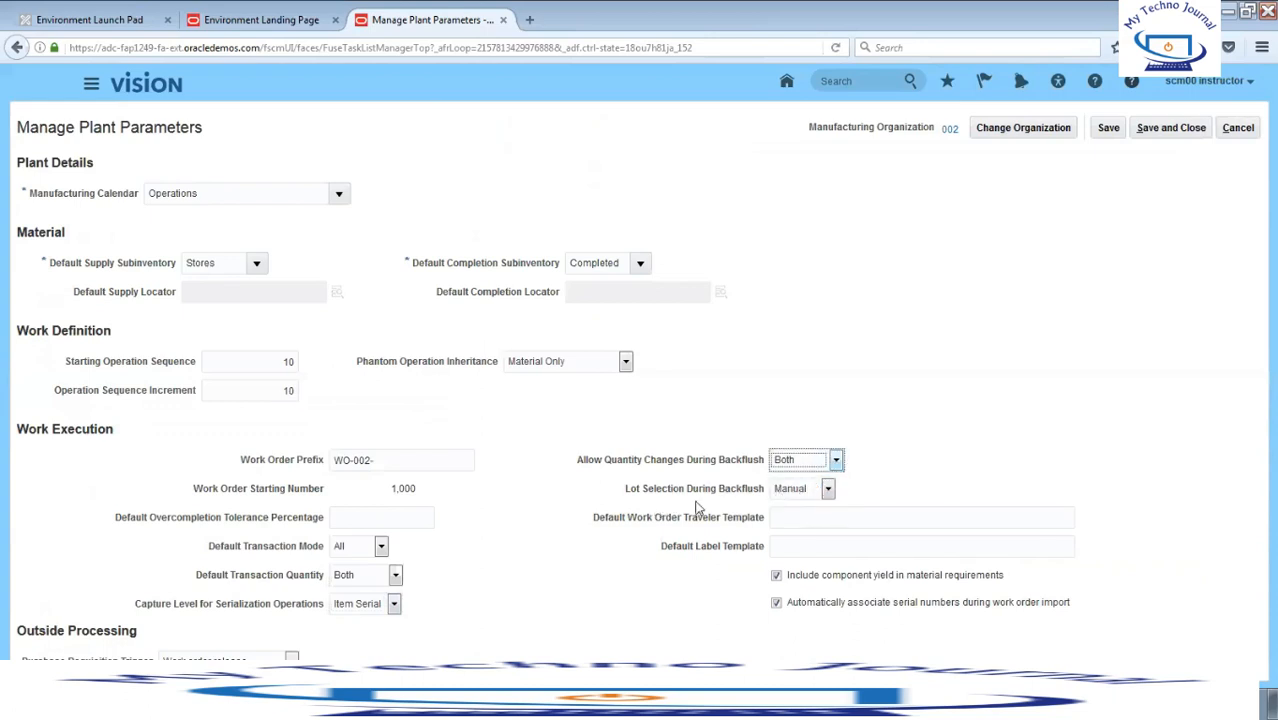
pyautogui.click(828, 490)
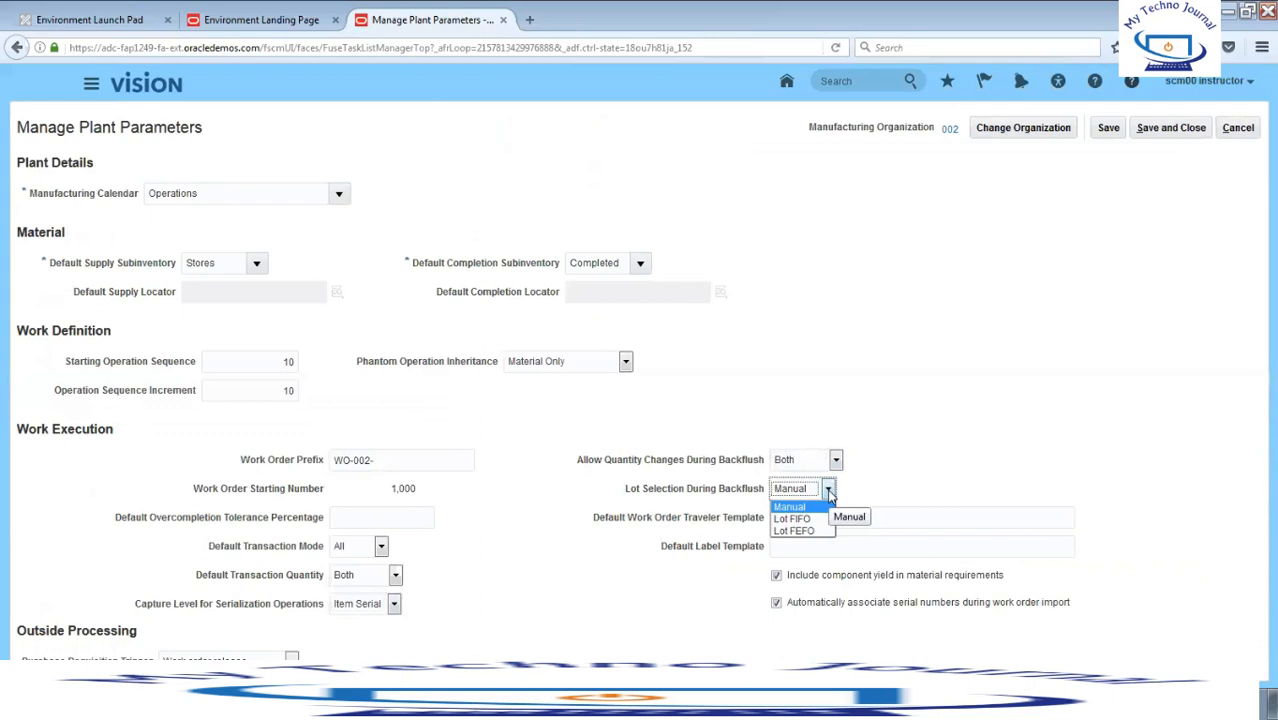
pyautogui.click(874, 485)
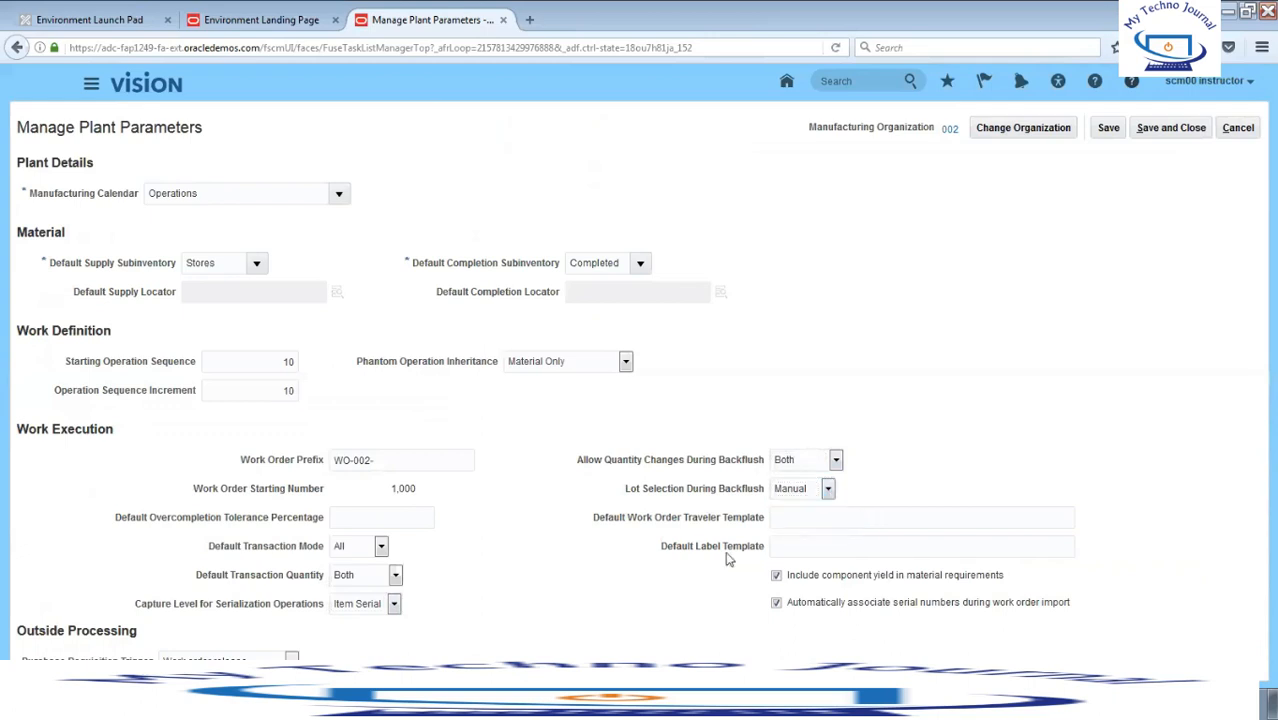
pyautogui.click(790, 517)
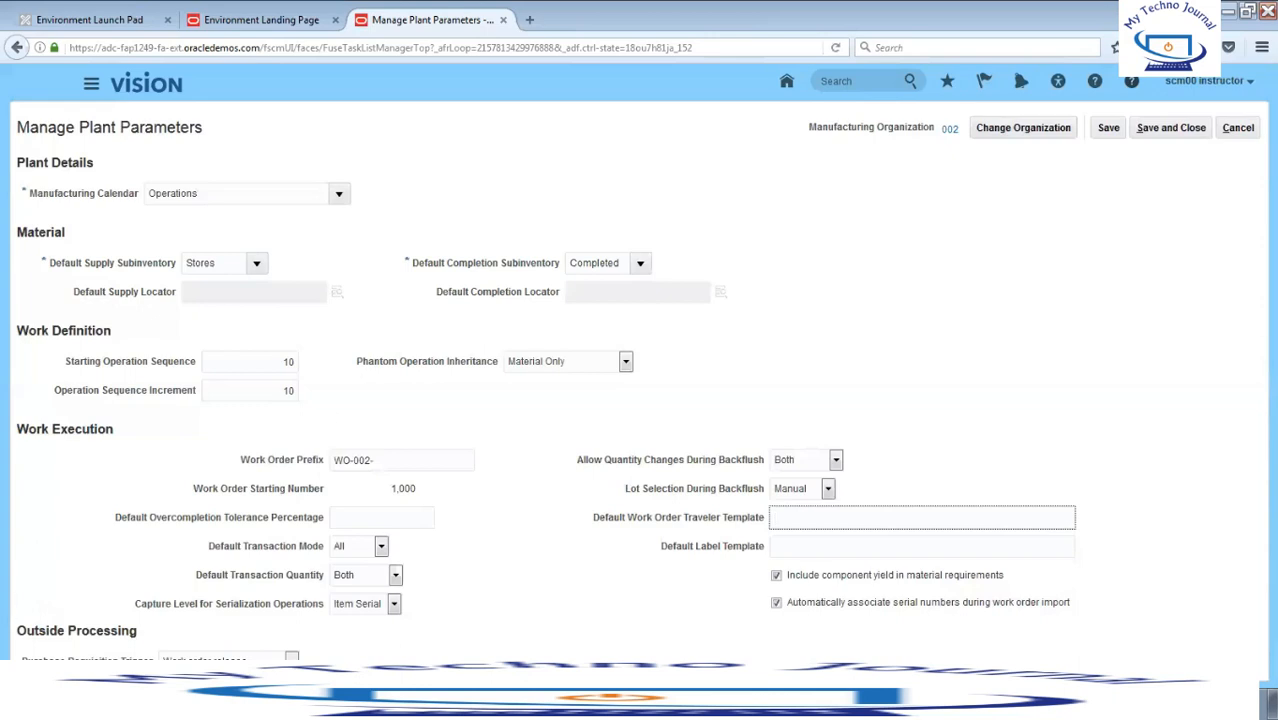
pyautogui.click(291, 659)
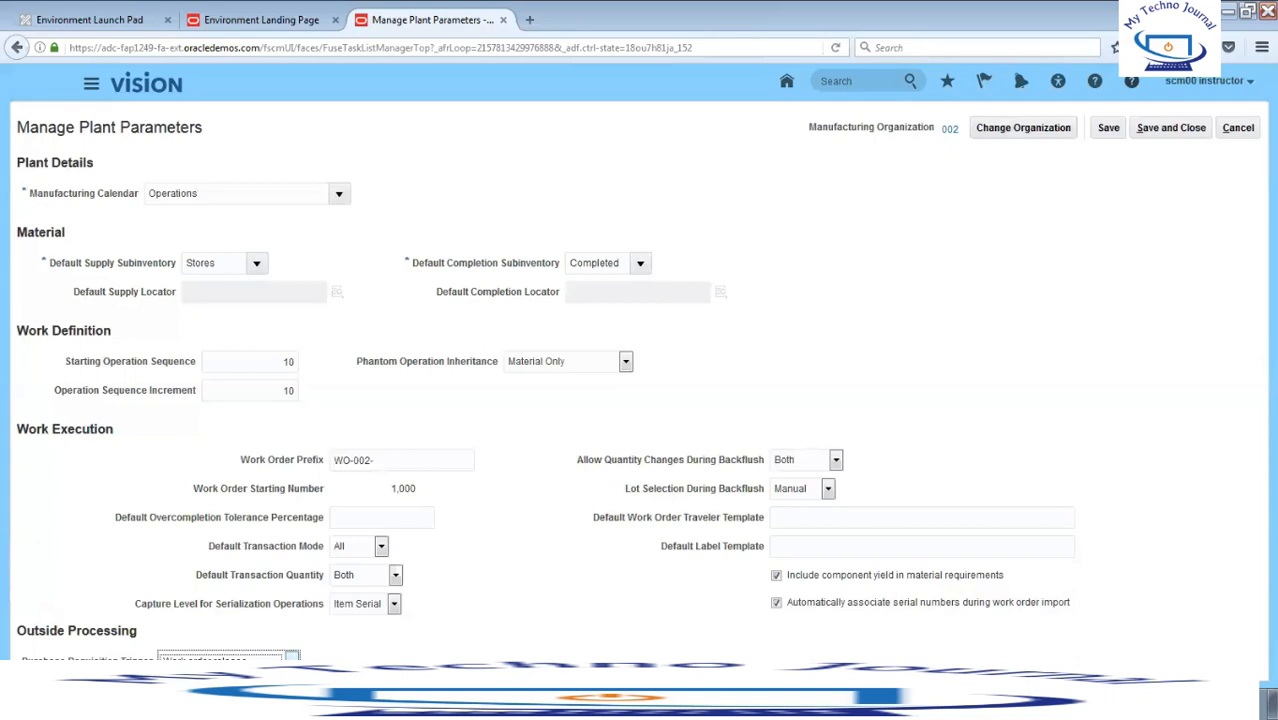
pyautogui.click(420, 656)
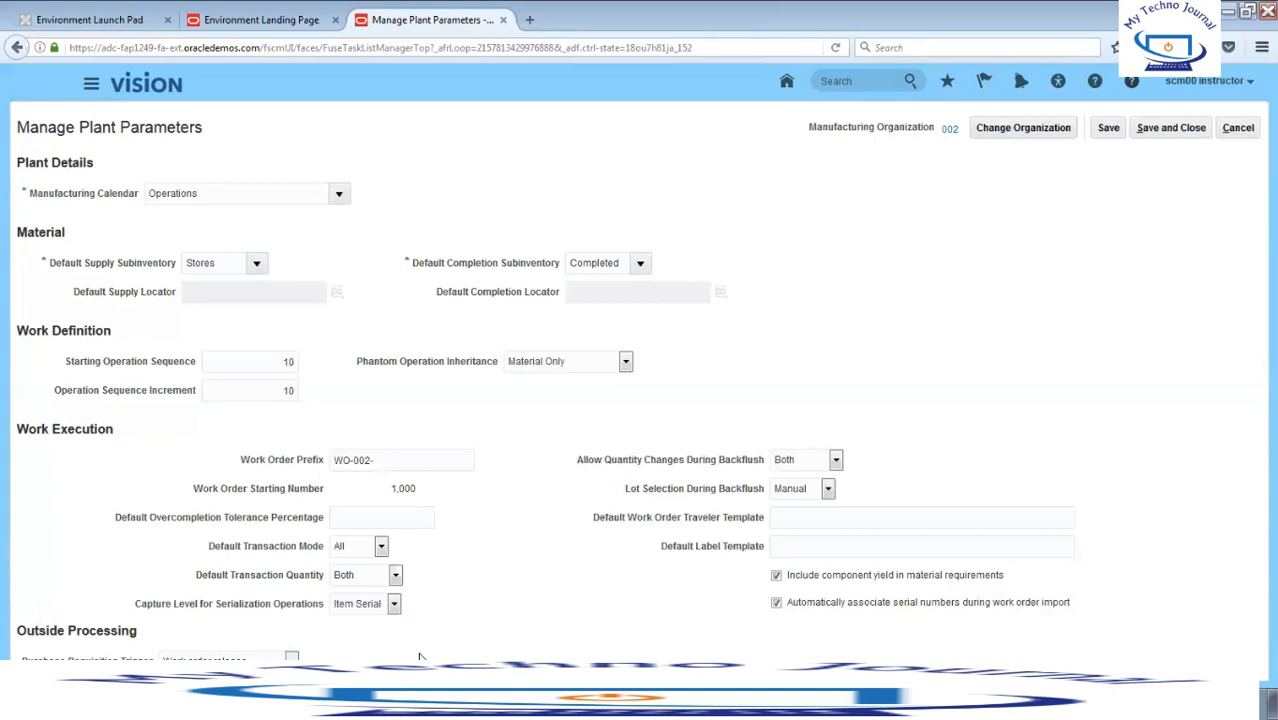
pyautogui.click(1238, 130)
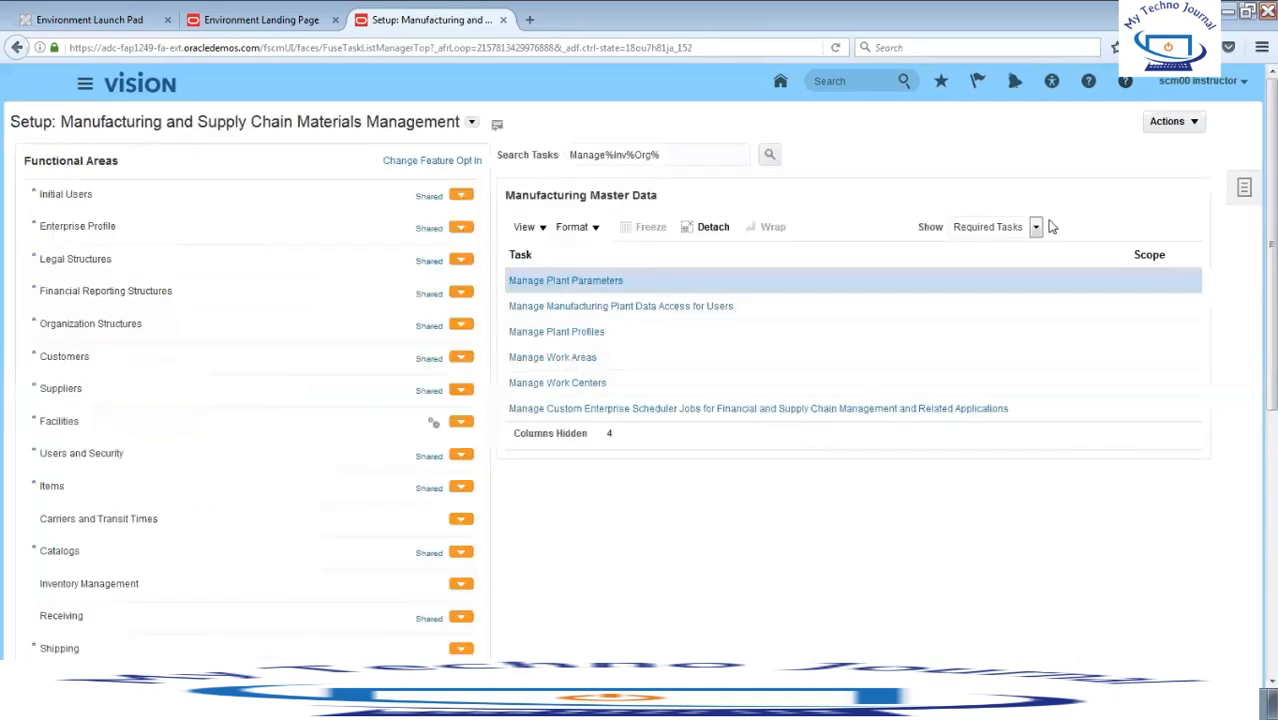
# Select the Manage Work Areas task under Manufacturing Master Data and return to the application home page
pyautogui.click(550, 362)
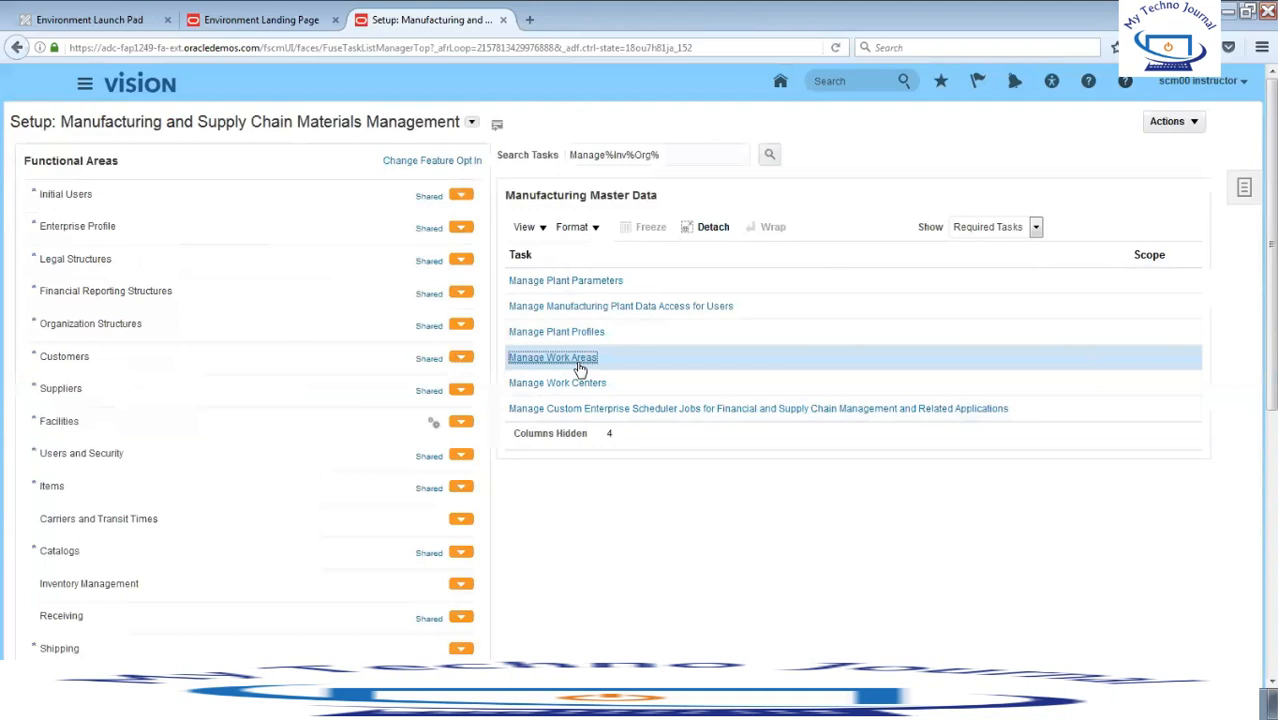
pyautogui.click(566, 362)
pyautogui.click(781, 90)
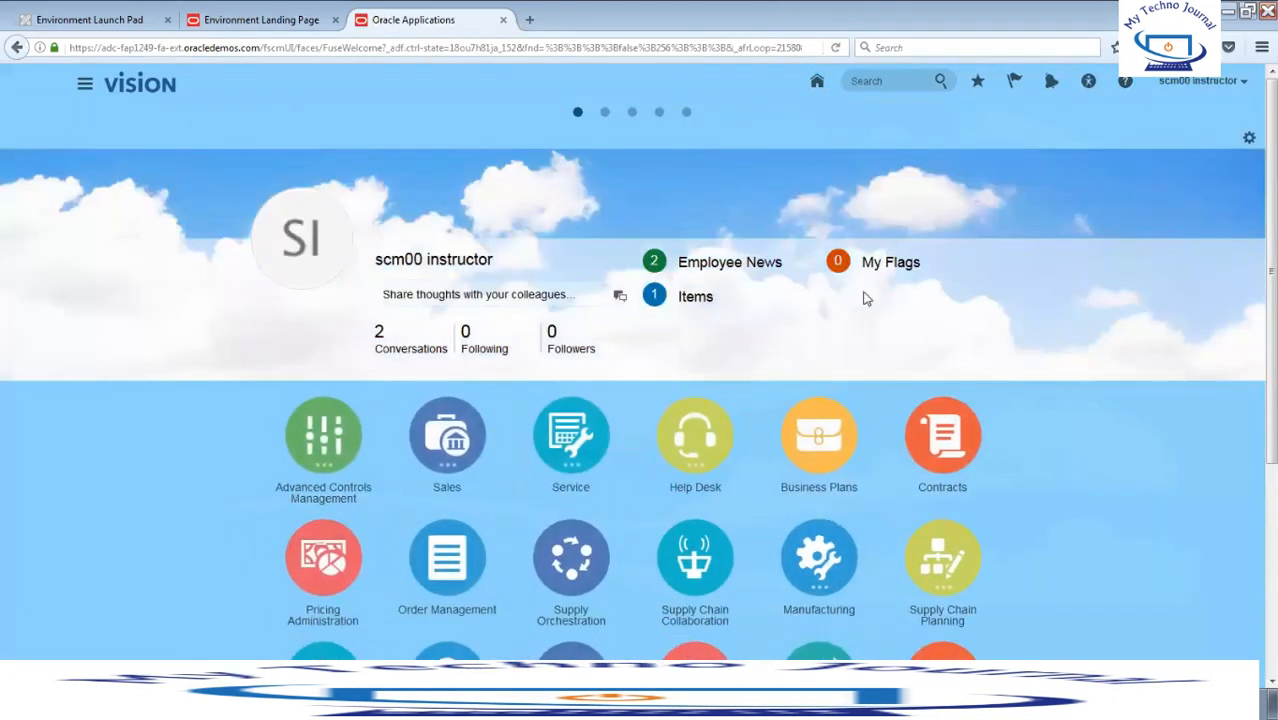
# Open the Work Definition work area within Manufacturing
pyautogui.scroll(-2, 1256, 287)
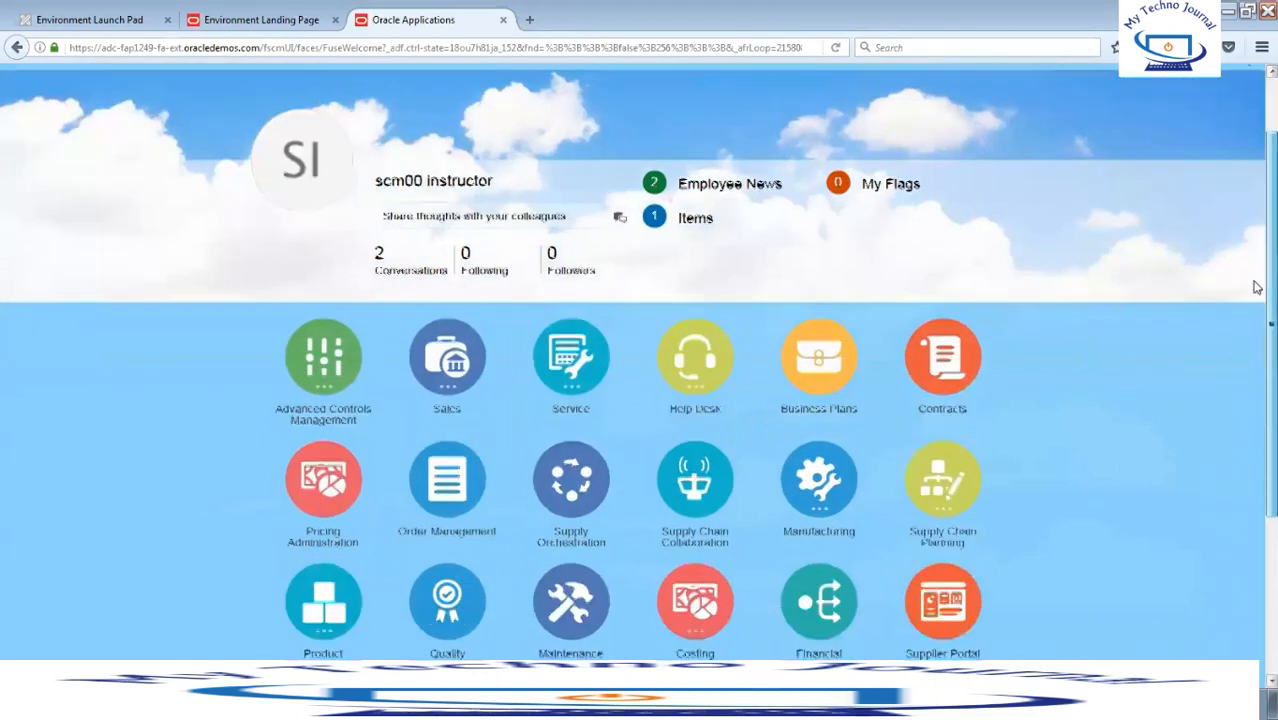
pyautogui.scroll(-3, 1256, 287)
pyautogui.scroll(-2, 638, 362)
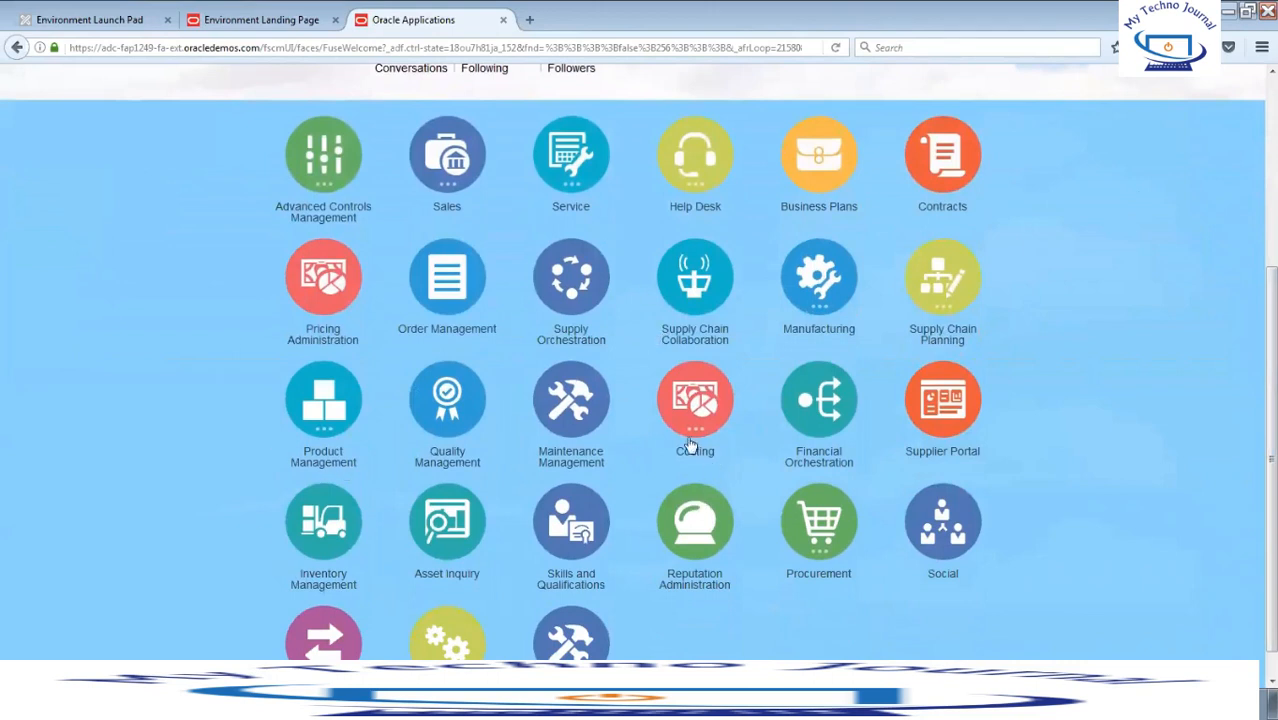
pyautogui.click(813, 296)
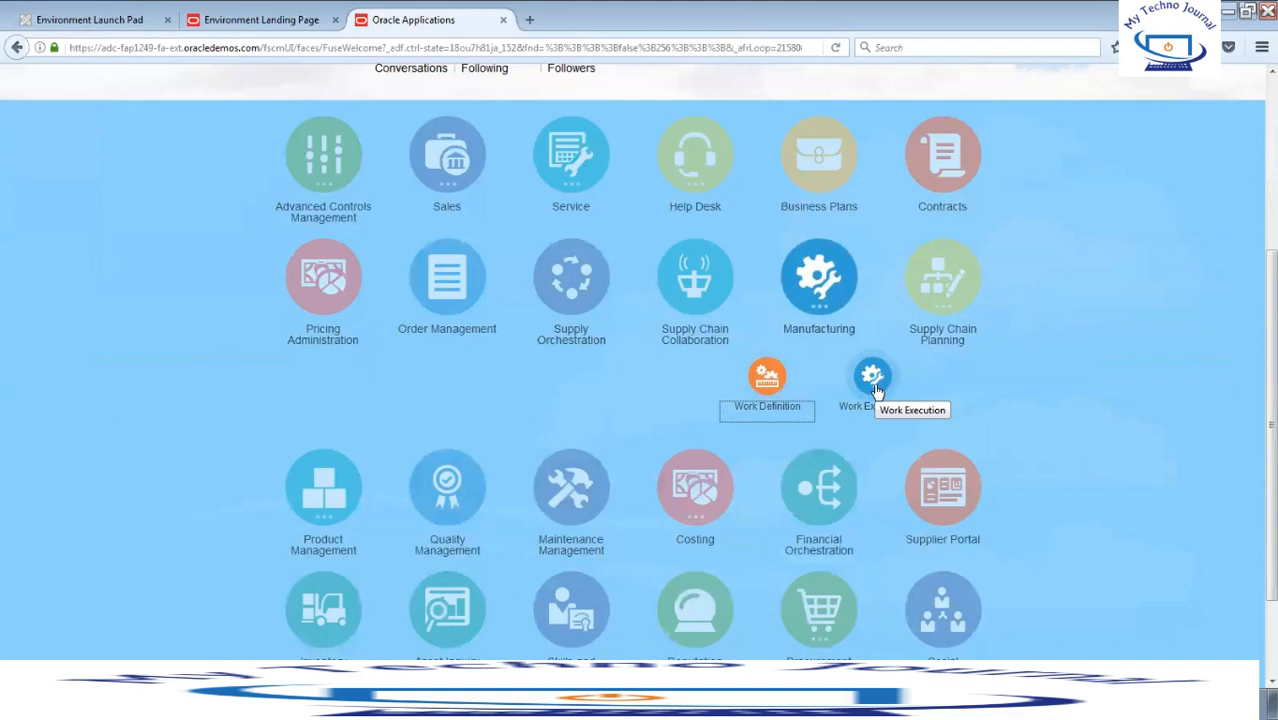
pyautogui.click(767, 379)
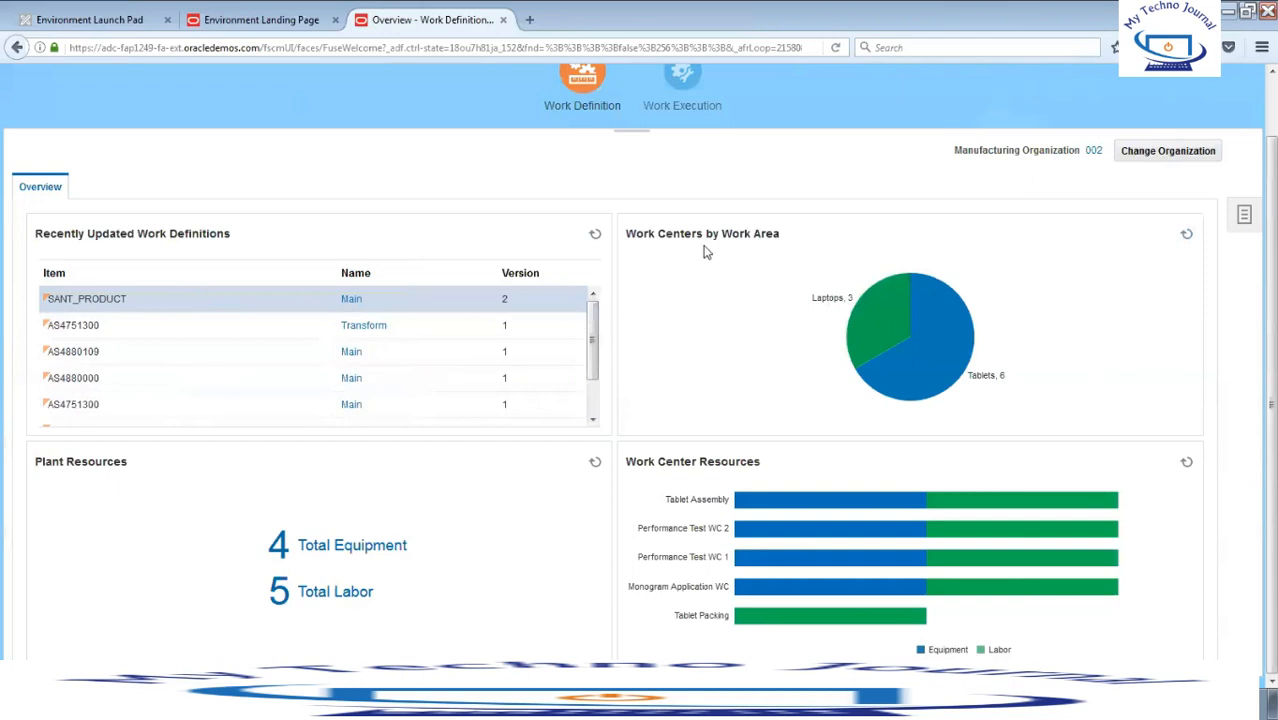
# Check the Laptops and Tablets shares in the Work Centers by Work Area chart, and open the Manage Work Areas task
pyautogui.moveTo(874, 328)
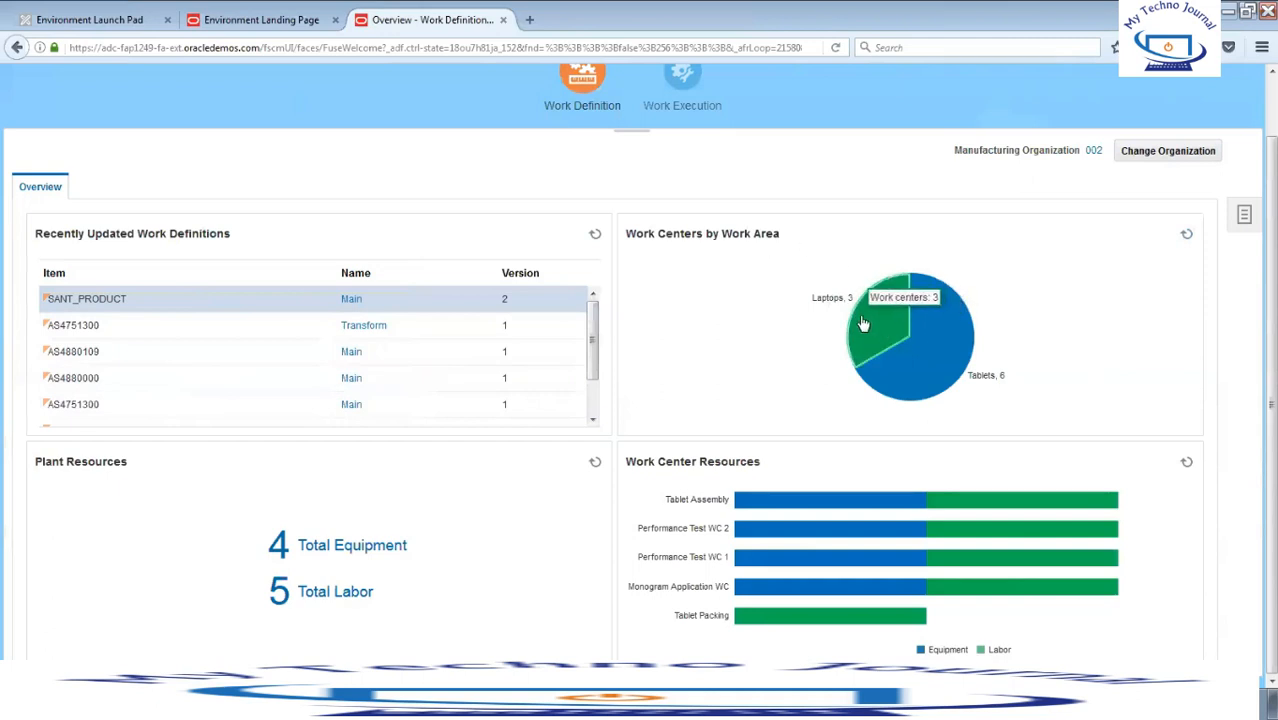
pyautogui.moveTo(935, 360)
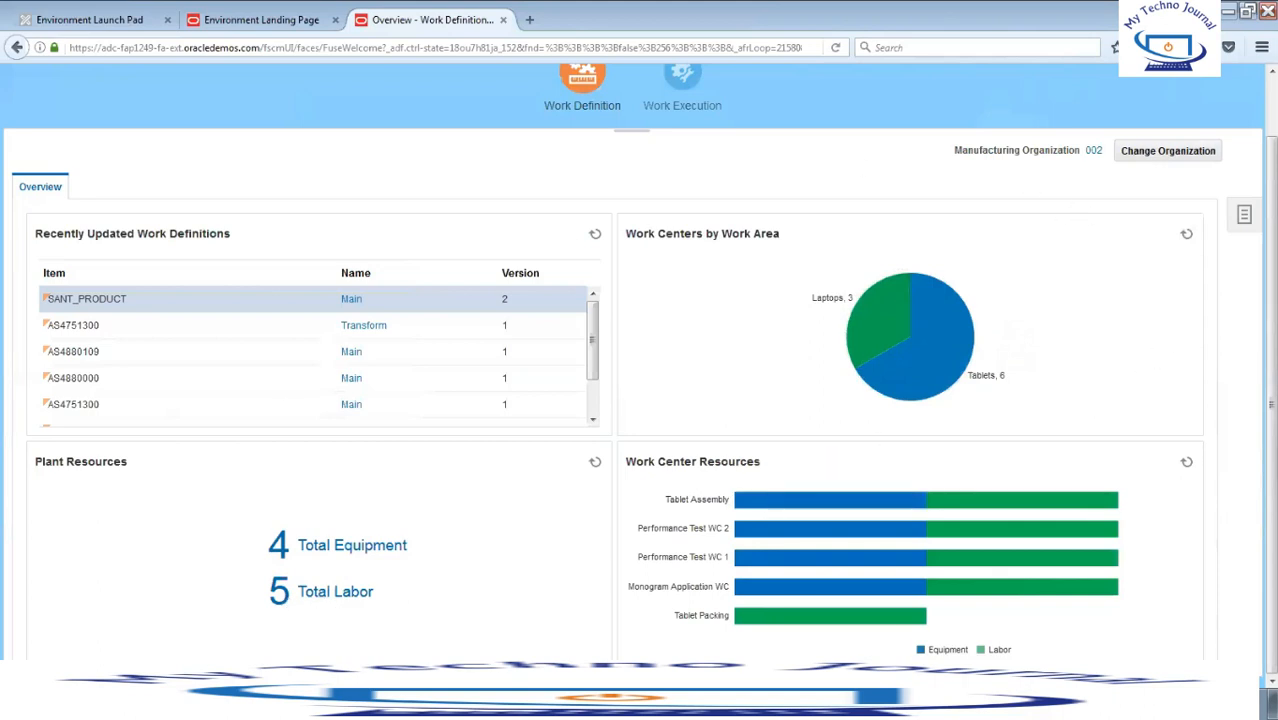
pyautogui.click(1244, 222)
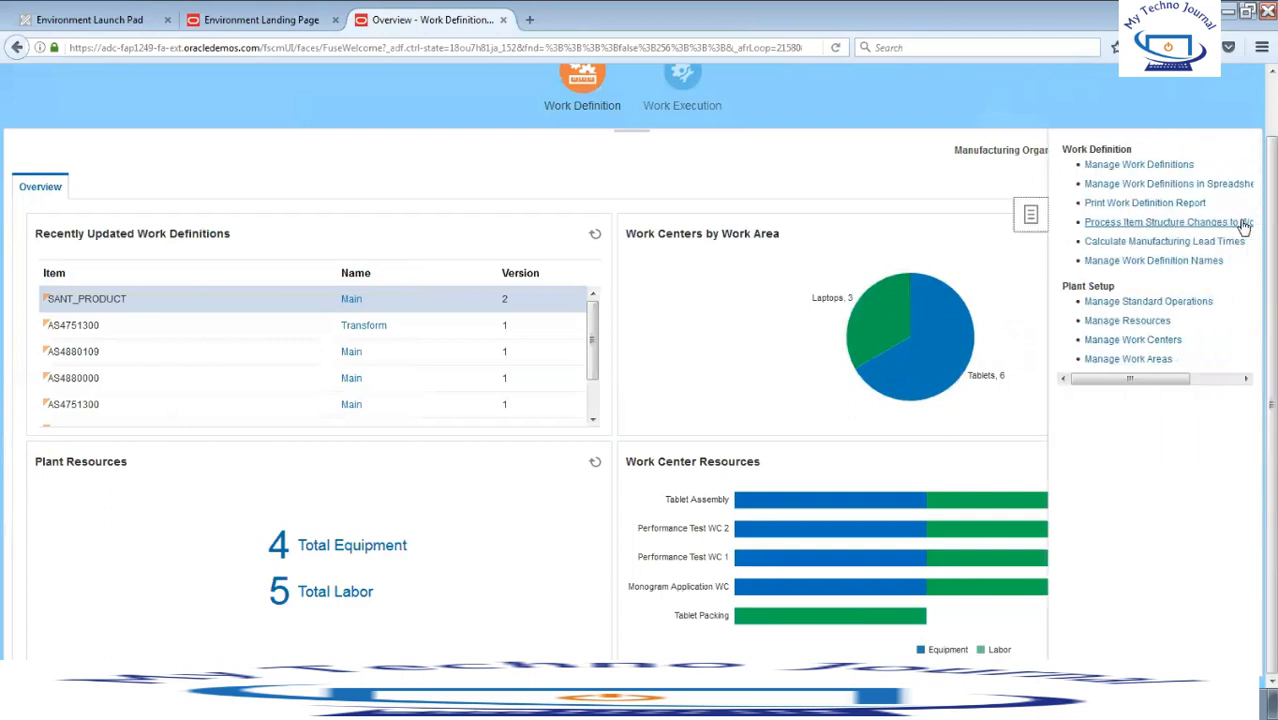
pyautogui.click(1137, 365)
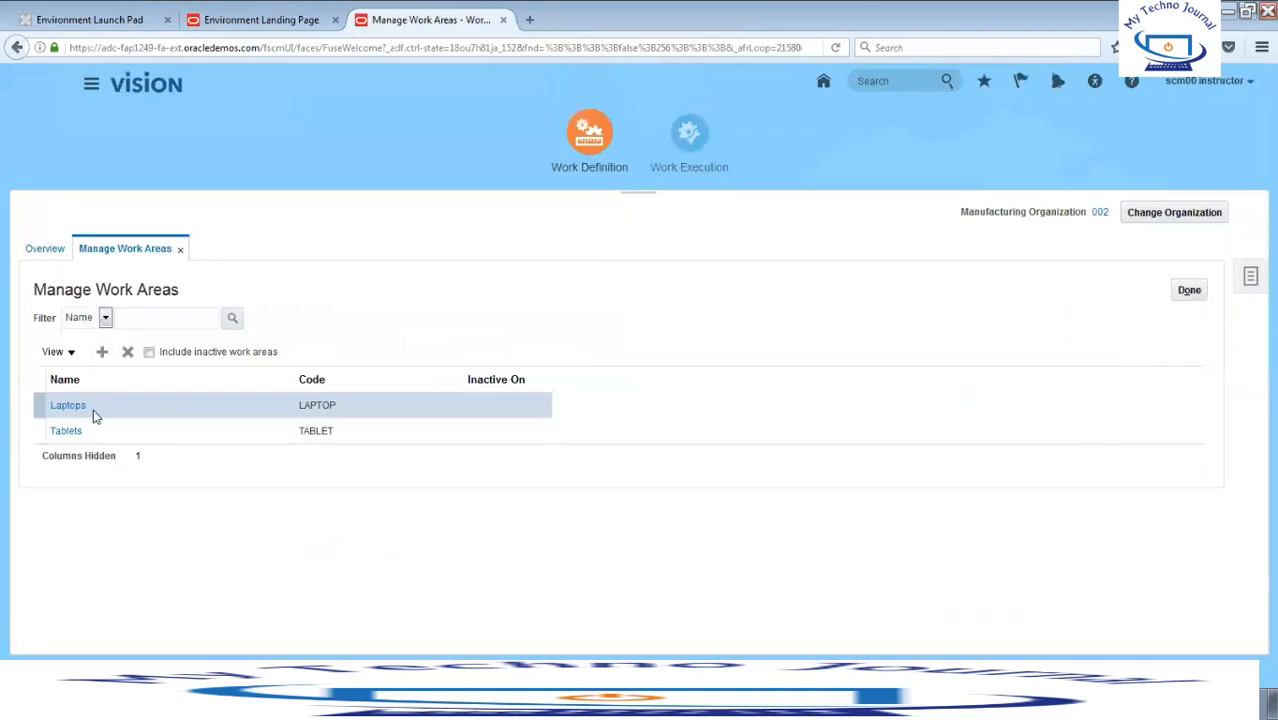
# Examine the blank Create Work Area form and the Laptops work area's details, and leave Manage Work Areas without saving
pyautogui.click(102, 352)
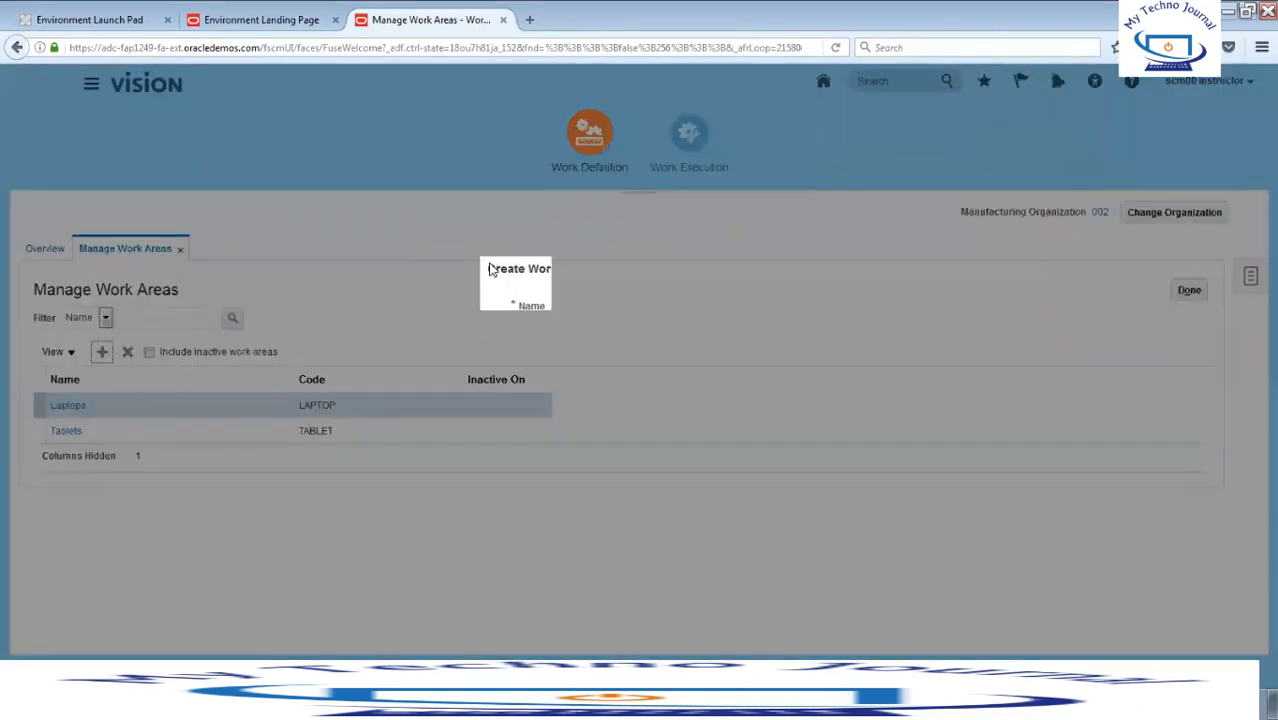
pyautogui.click(574, 385)
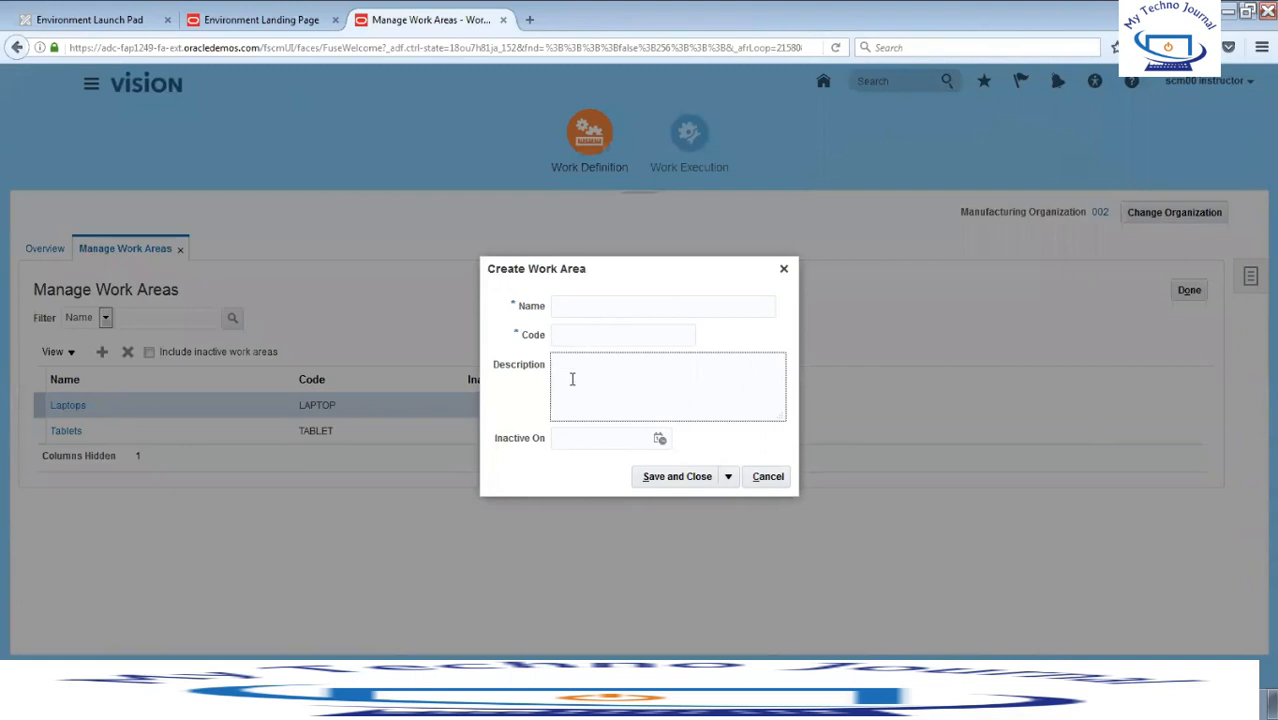
pyautogui.click(784, 268)
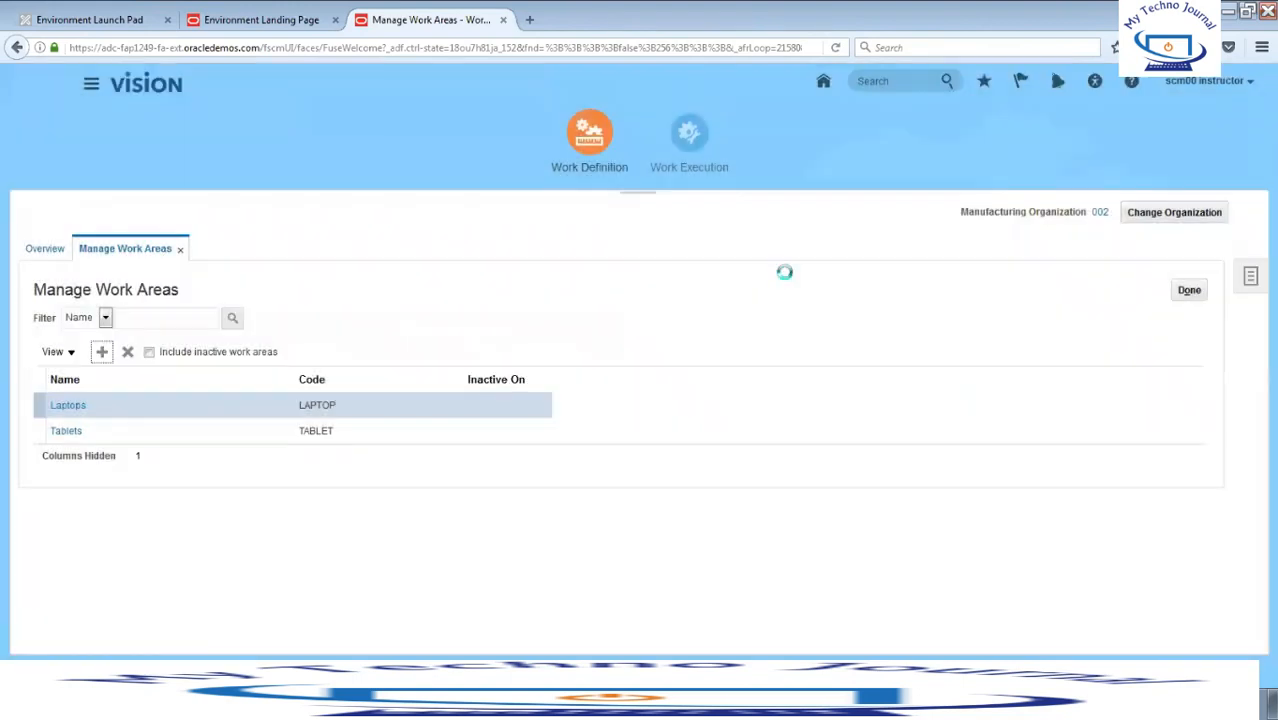
pyautogui.click(75, 408)
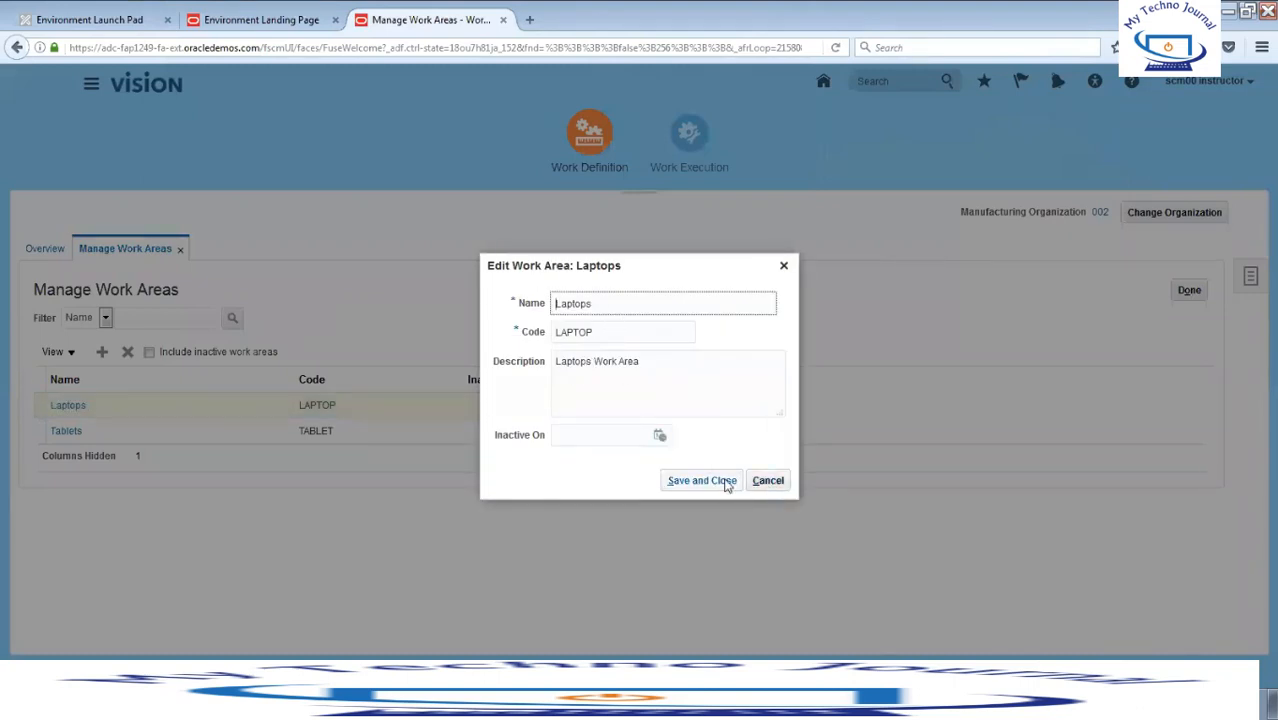
pyautogui.click(767, 480)
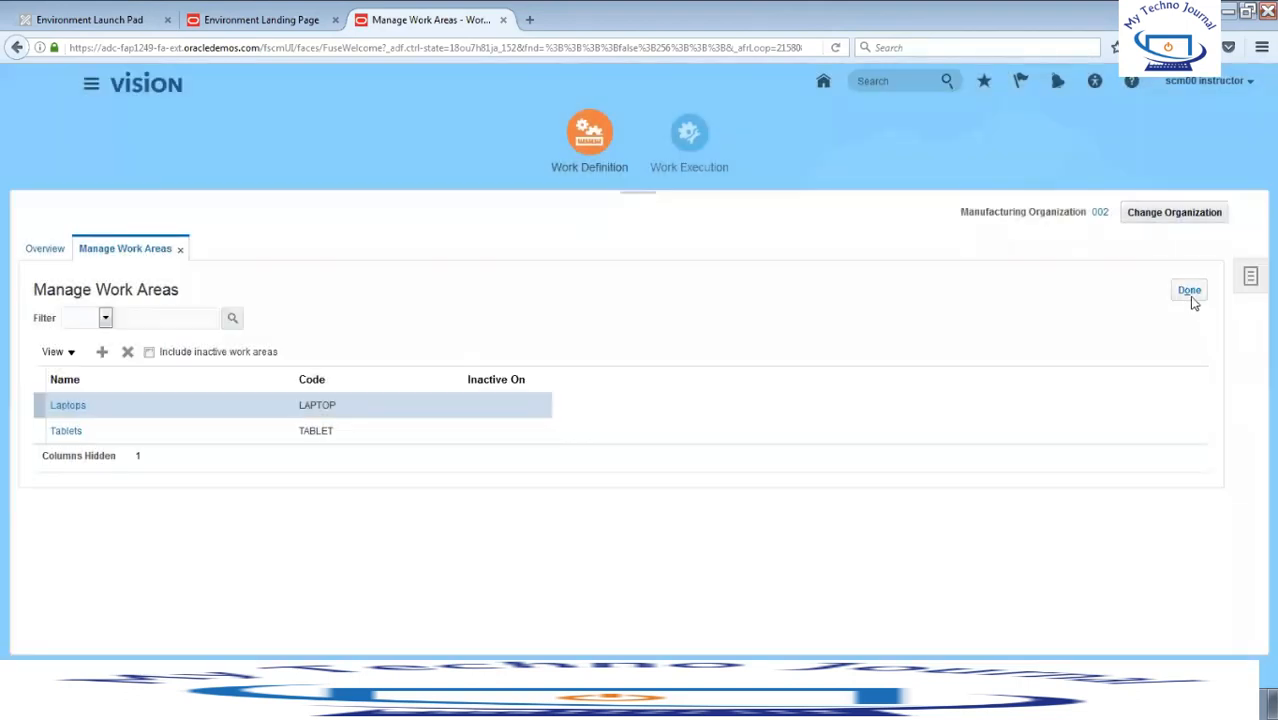
pyautogui.click(1190, 295)
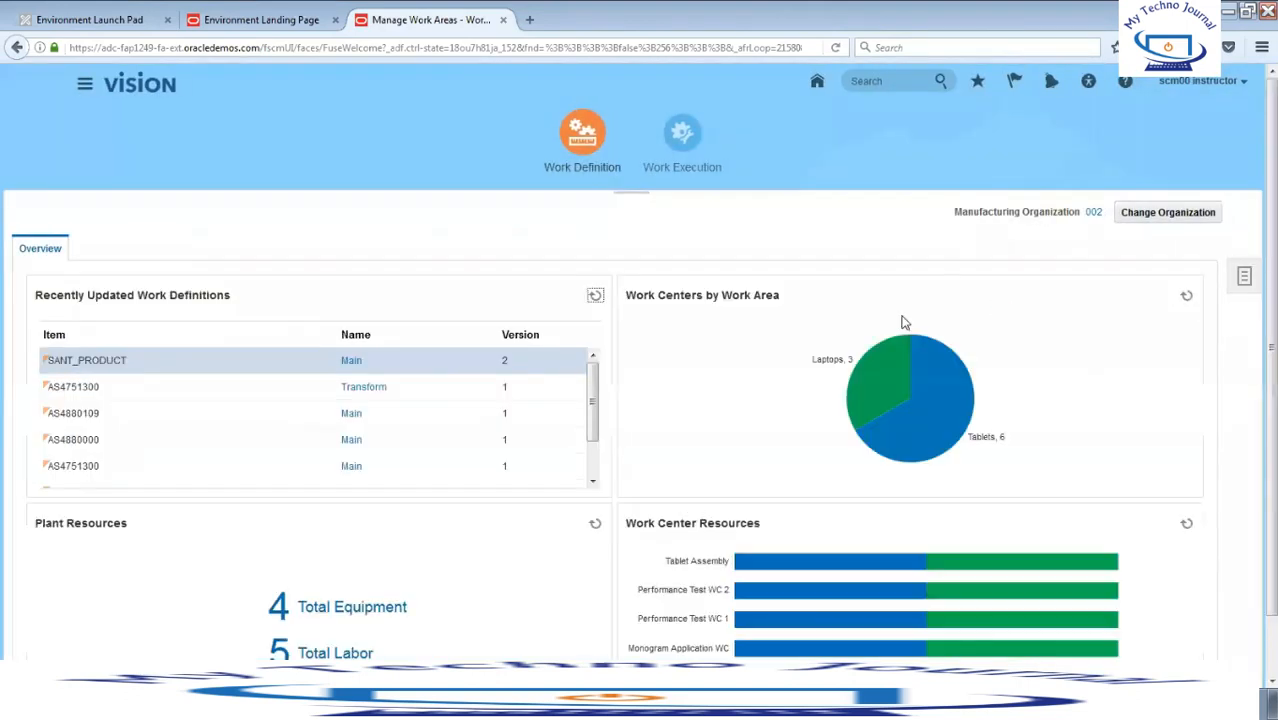
# Open Manage Resources and examine the Technician Level 1 resource and its Type choices, closing it without saving
pyautogui.click(1244, 281)
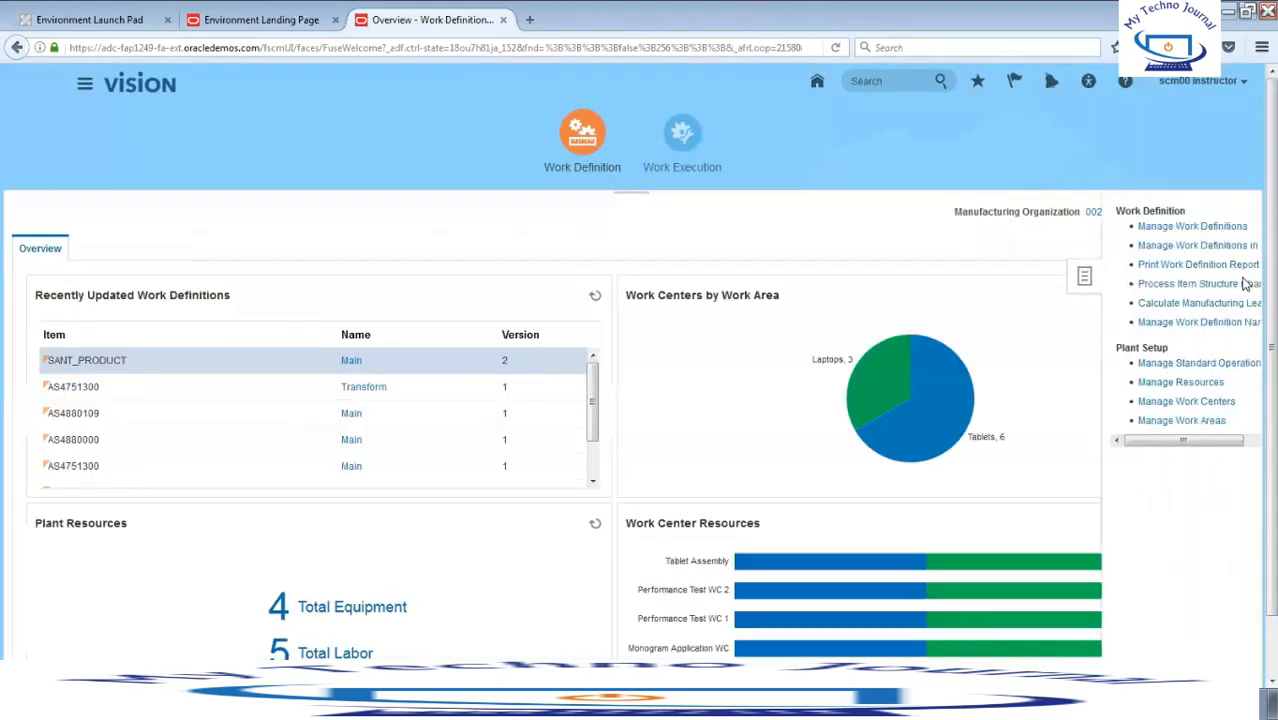
pyautogui.click(1115, 385)
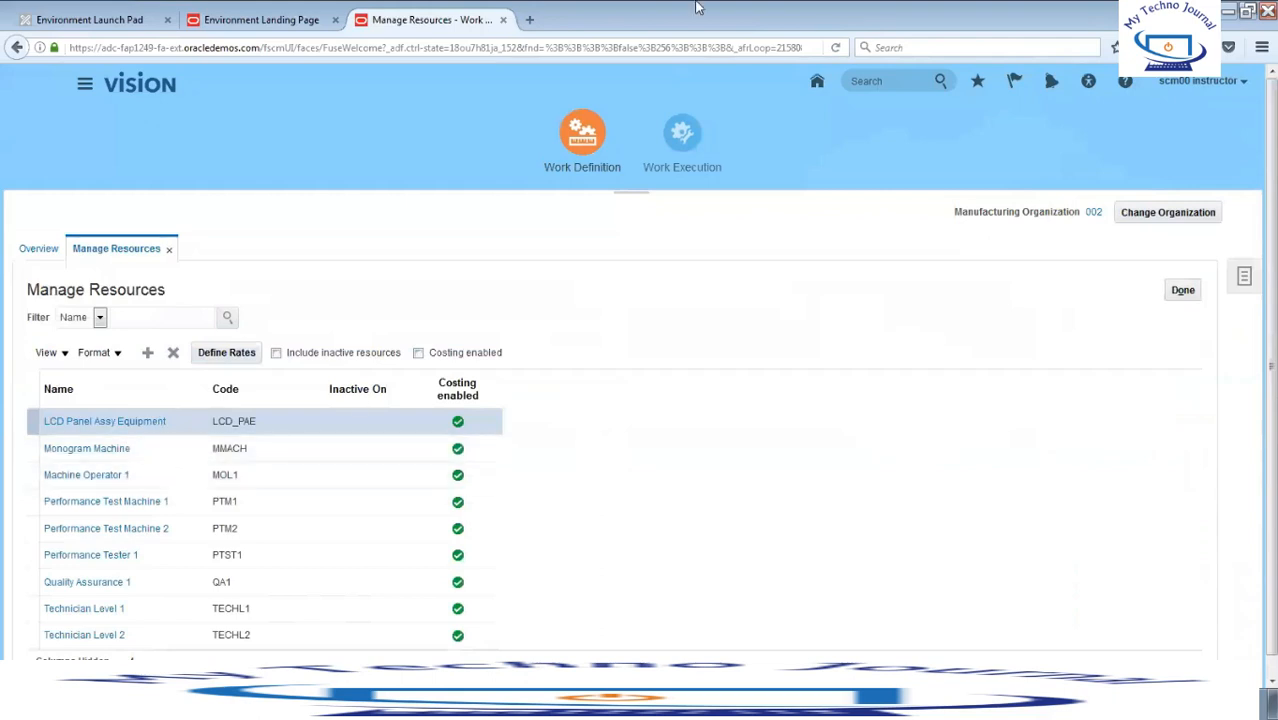
pyautogui.click(93, 619)
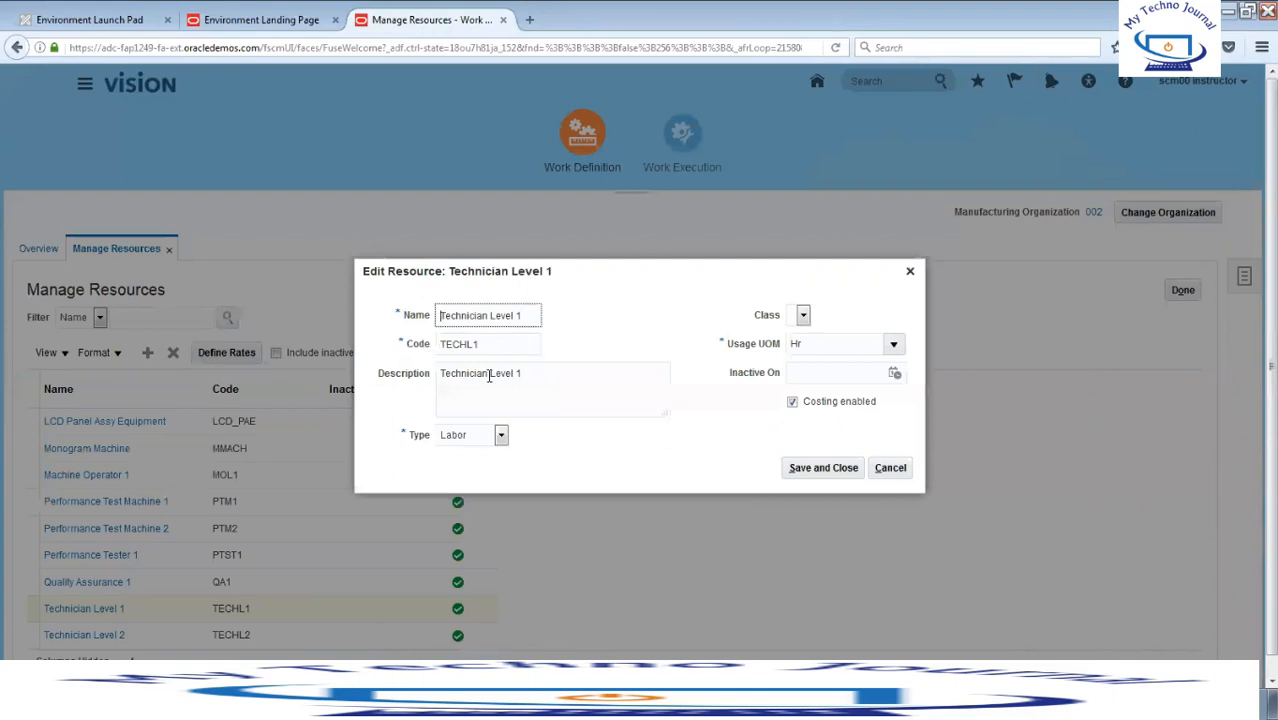
pyautogui.click(501, 436)
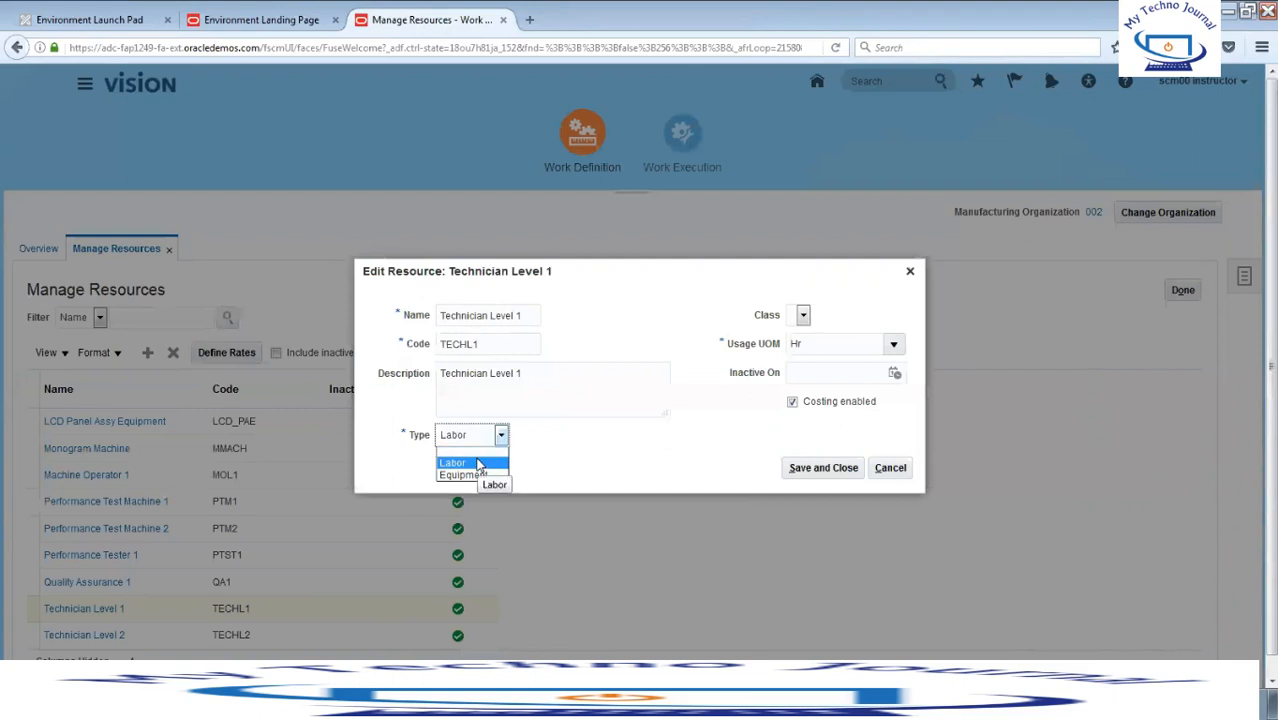
pyautogui.click(470, 450)
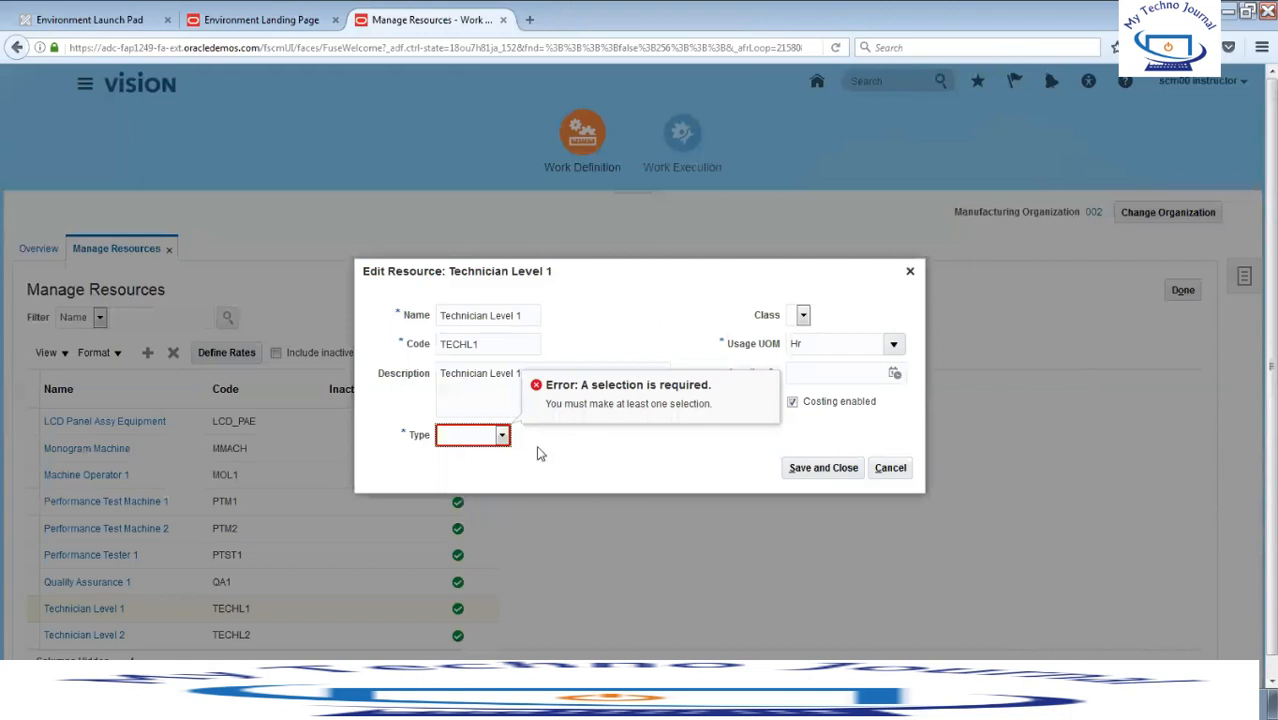
pyautogui.click(501, 436)
pyautogui.click(483, 464)
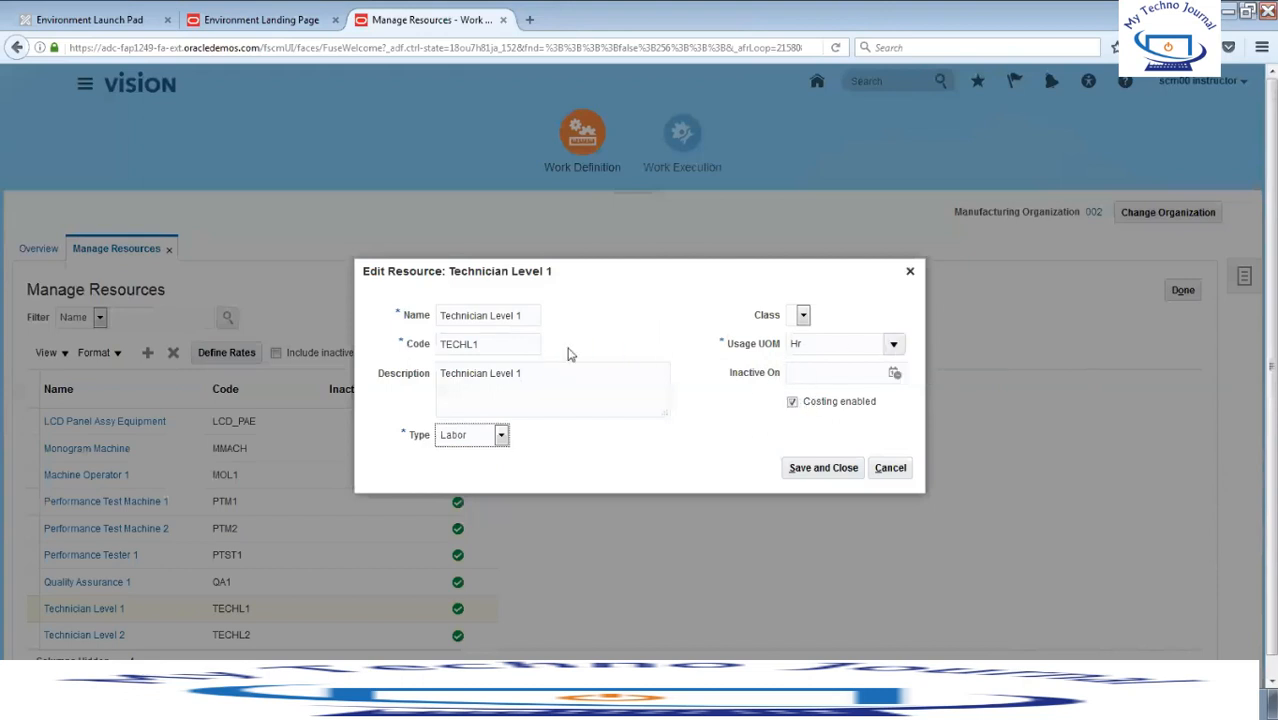
pyautogui.click(891, 468)
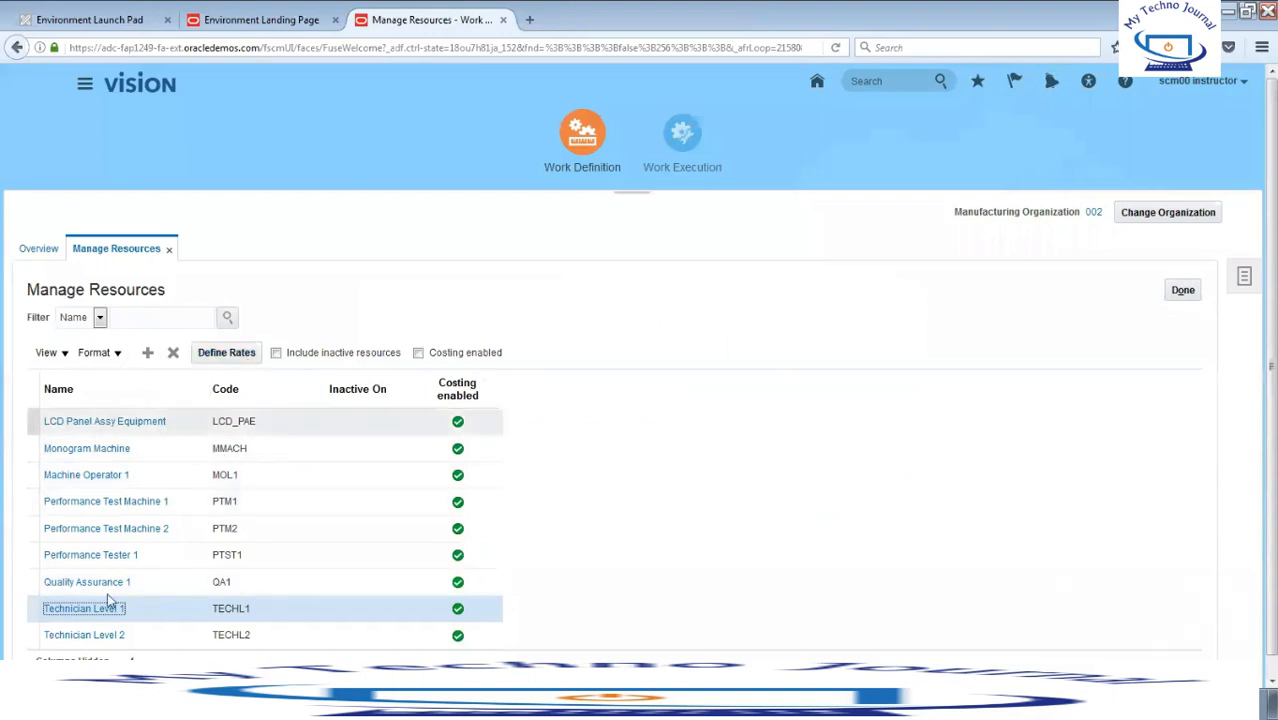
# Examine the blank Create Resource form, cancel it, and leave Manage Resources
pyautogui.click(147, 352)
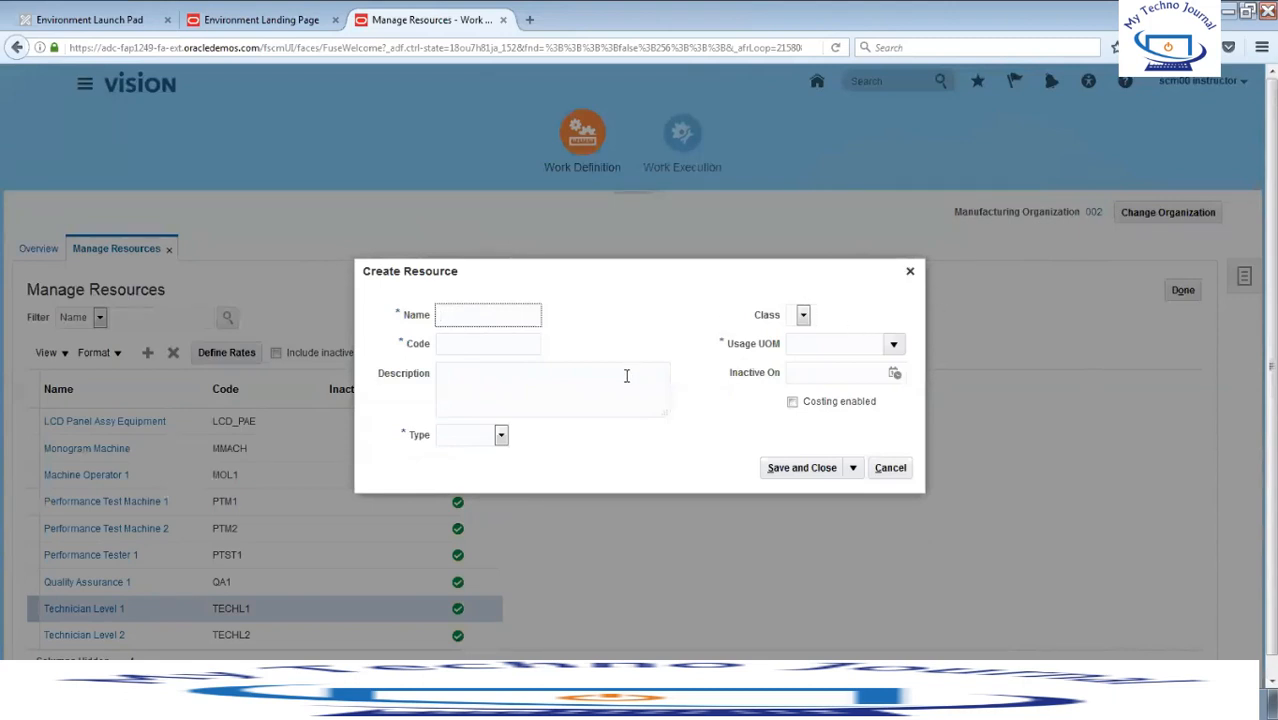
pyautogui.click(890, 470)
pyautogui.click(1183, 290)
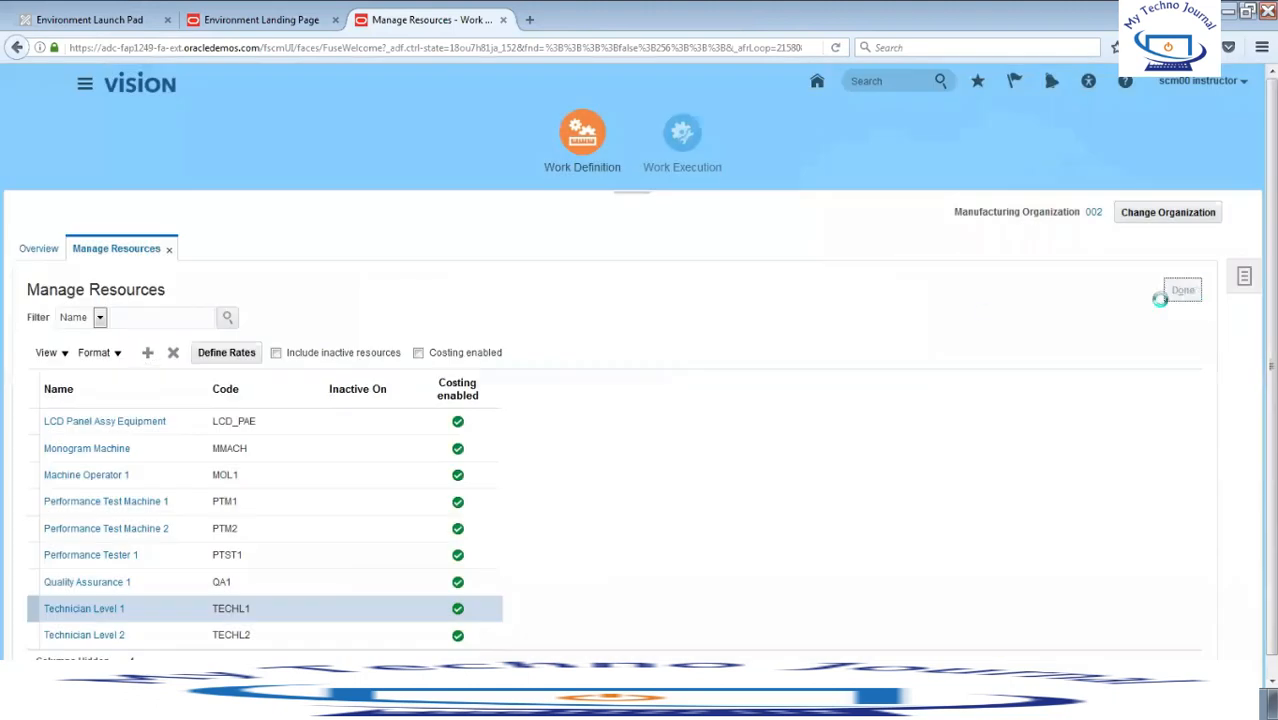
# Open Manage Work Centers and start a new work center with DEMO as both name and code
pyautogui.click(1244, 276)
pyautogui.click(1133, 401)
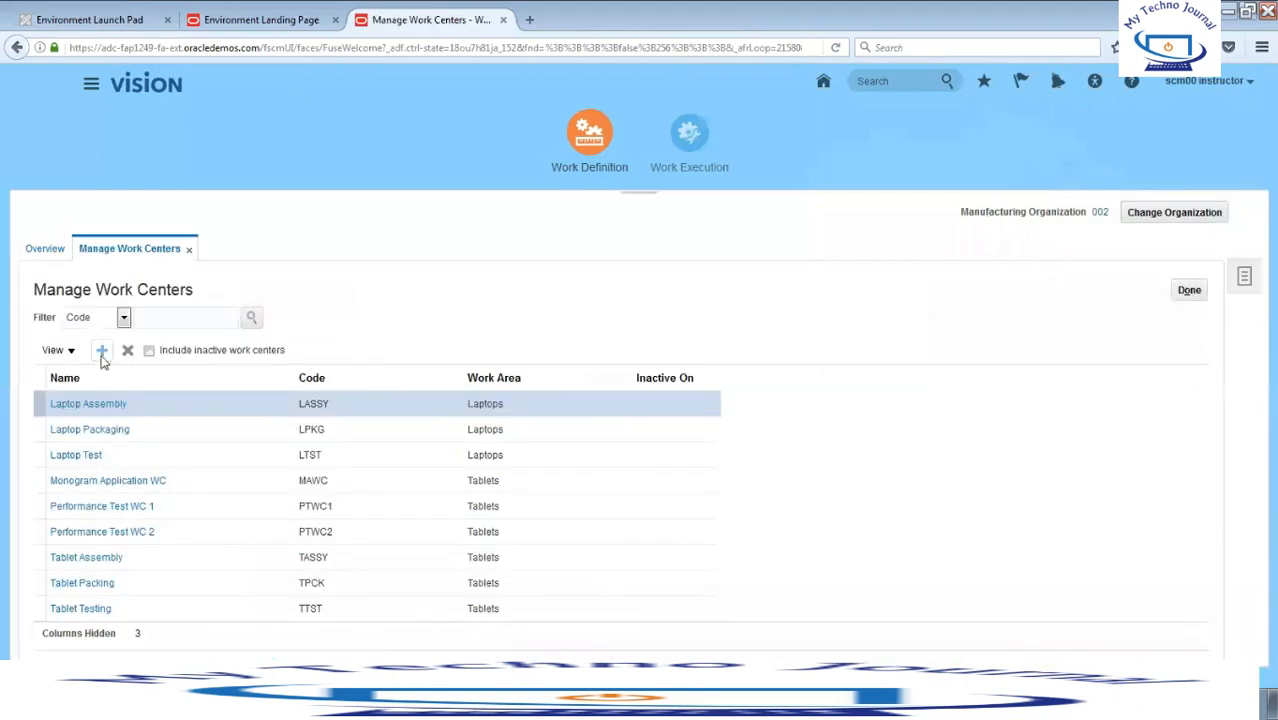
pyautogui.click(102, 352)
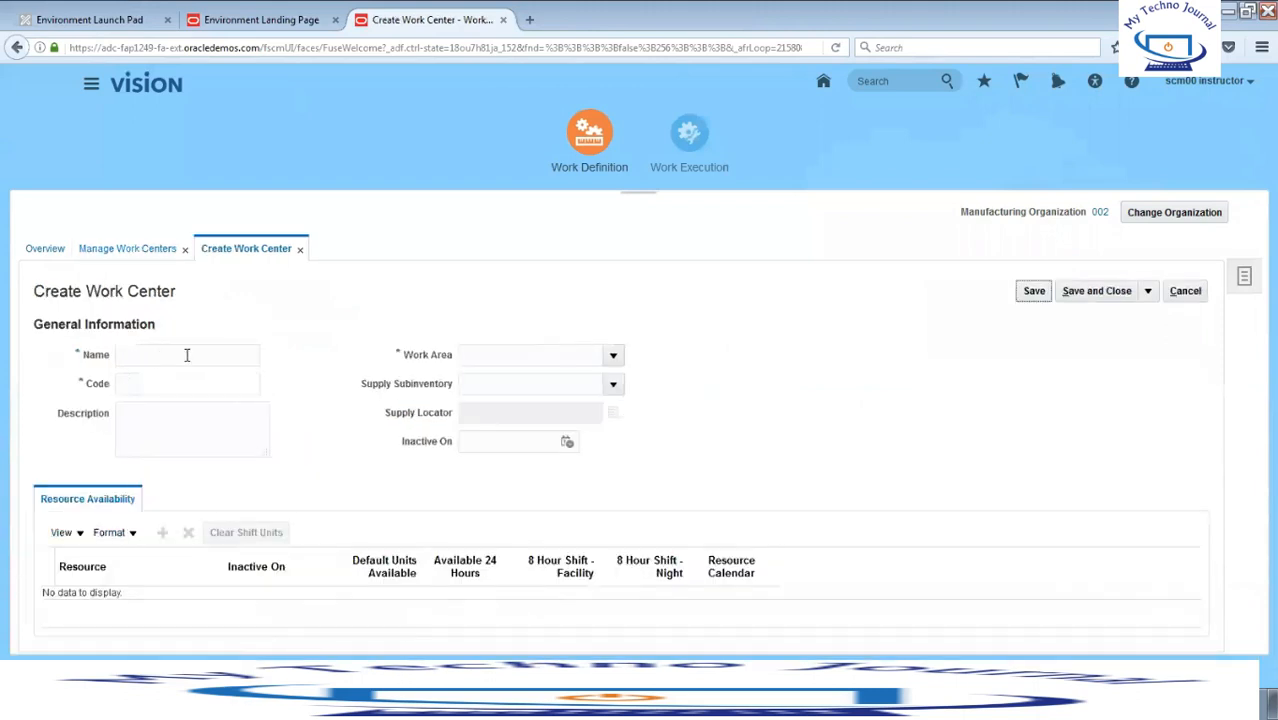
pyautogui.click(186, 355)
pyautogui.write('DEMO')
pyautogui.press('Tab')
pyautogui.write('DEMO')
pyautogui.press('Tab')
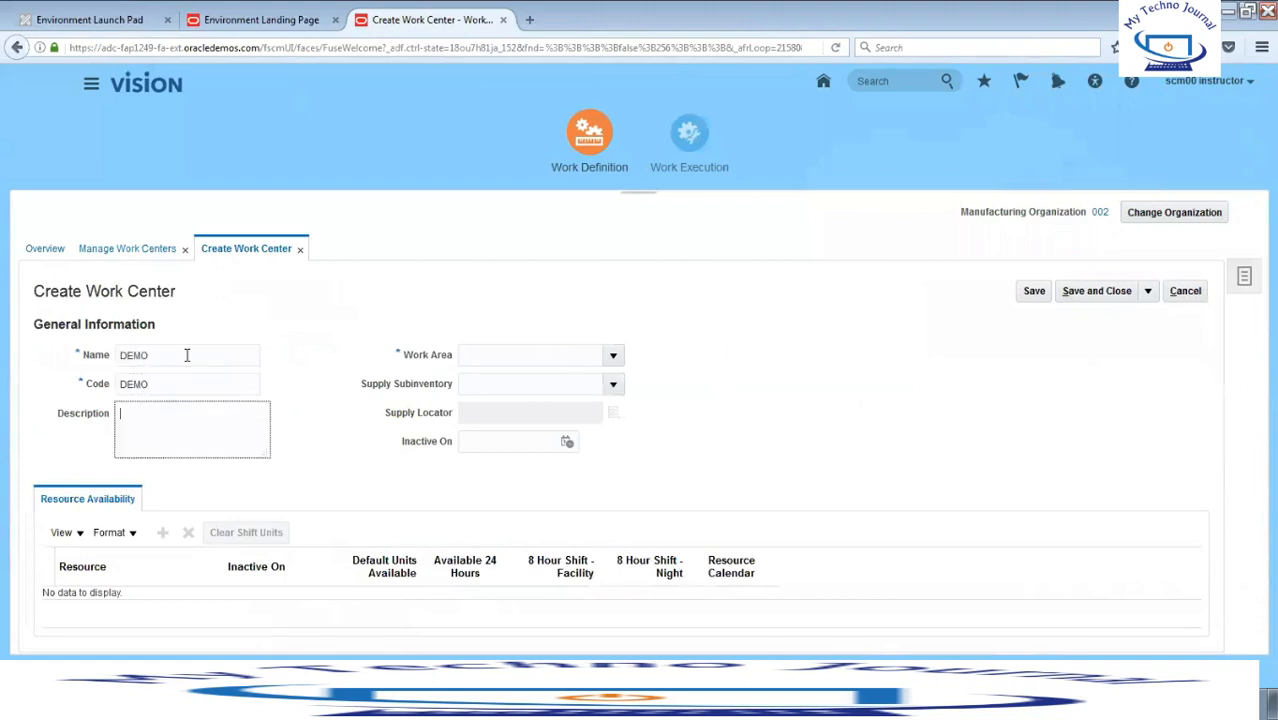
# Assign the new DEMO work center to the Laptops work area
pyautogui.click(614, 356)
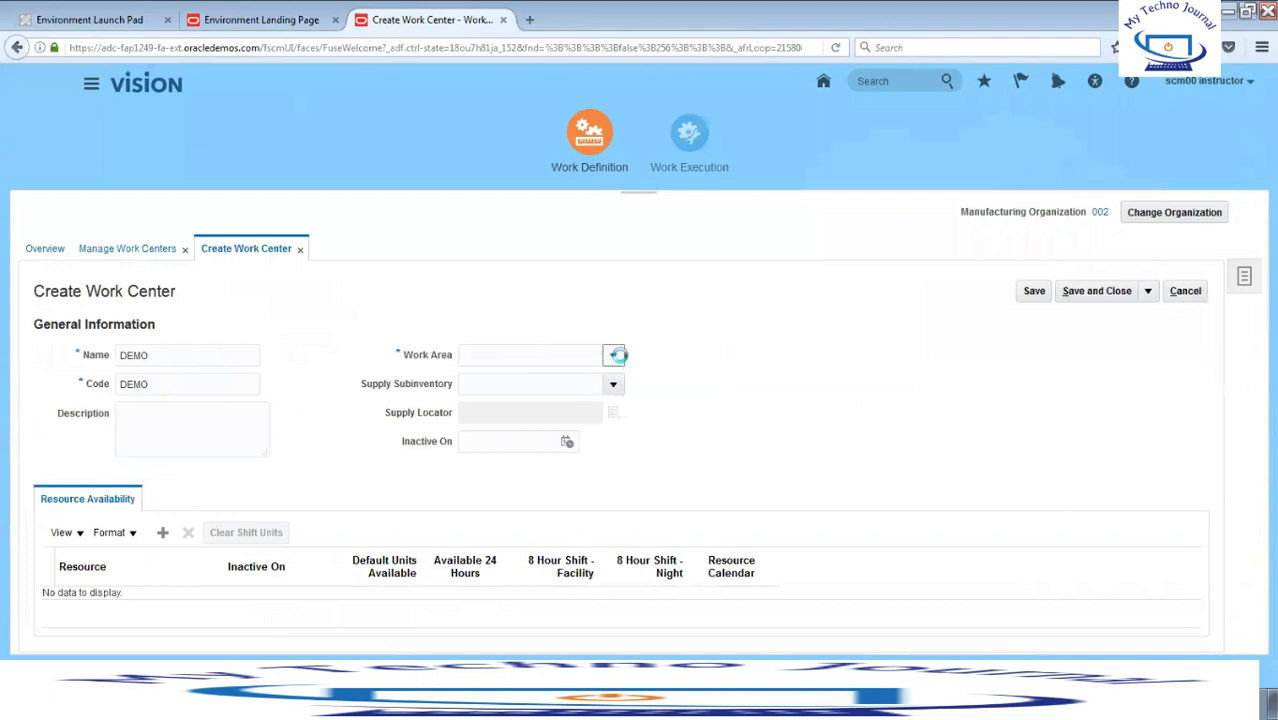
pyautogui.click(700, 313)
pyautogui.click(614, 358)
pyautogui.click(542, 383)
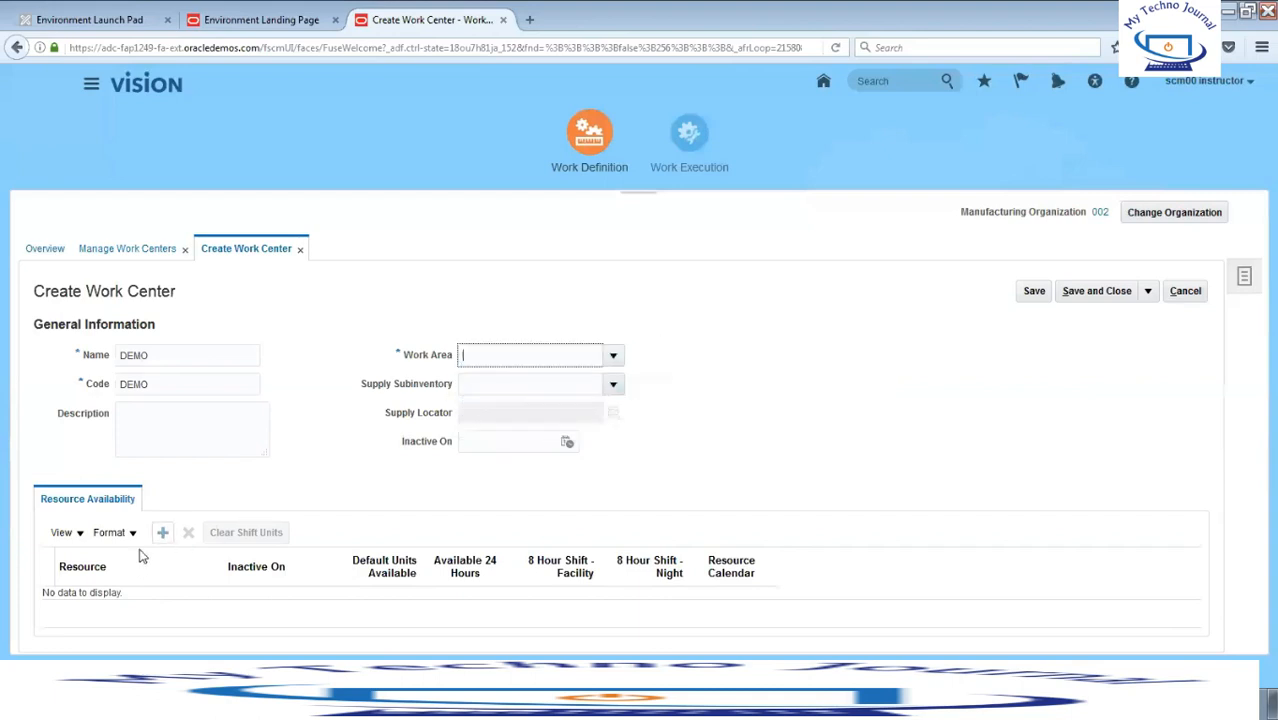
# Examine the resources available for the DEMO work center, discard the new work center, and leave Manage Work Centers
pyautogui.click(162, 532)
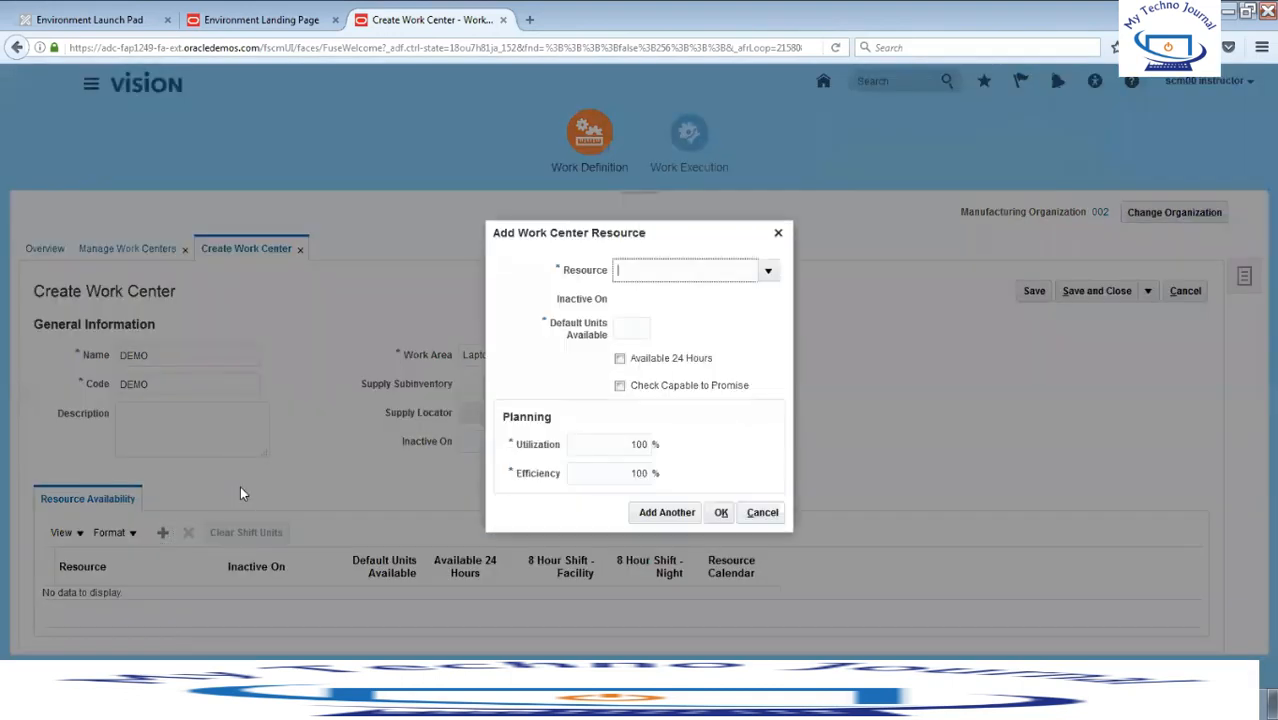
pyautogui.click(769, 271)
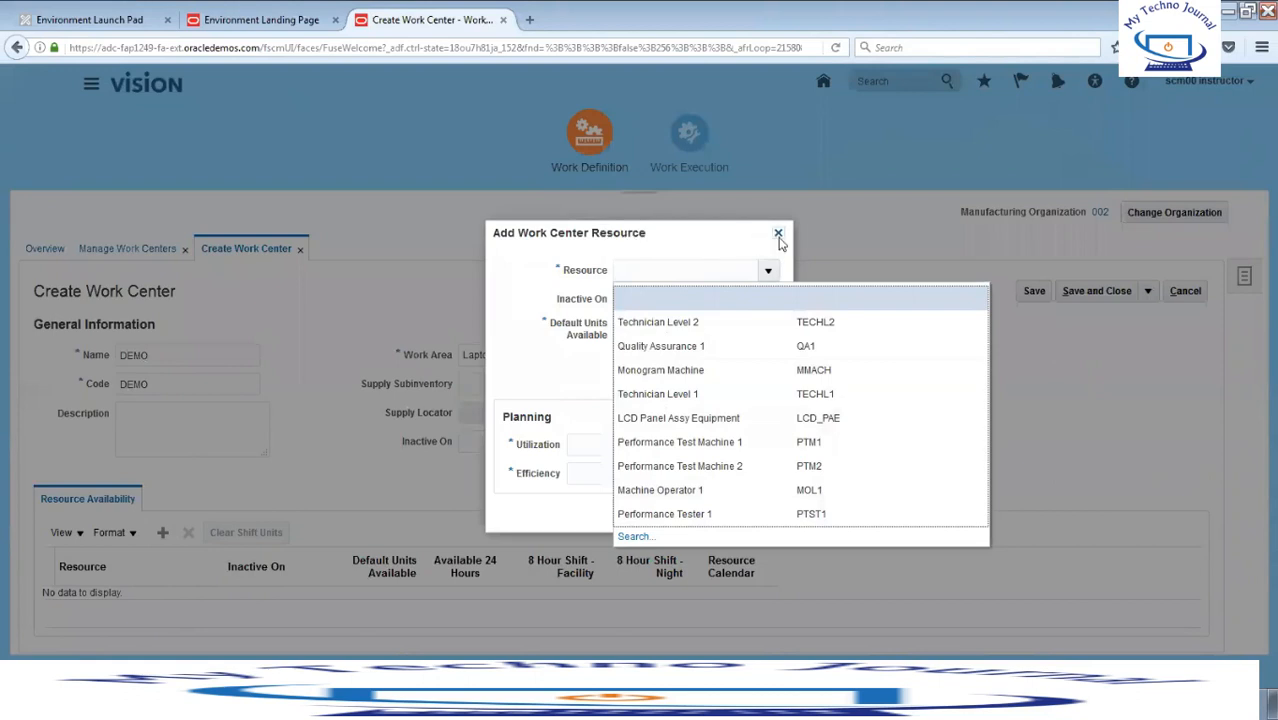
pyautogui.click(778, 233)
pyautogui.click(1192, 292)
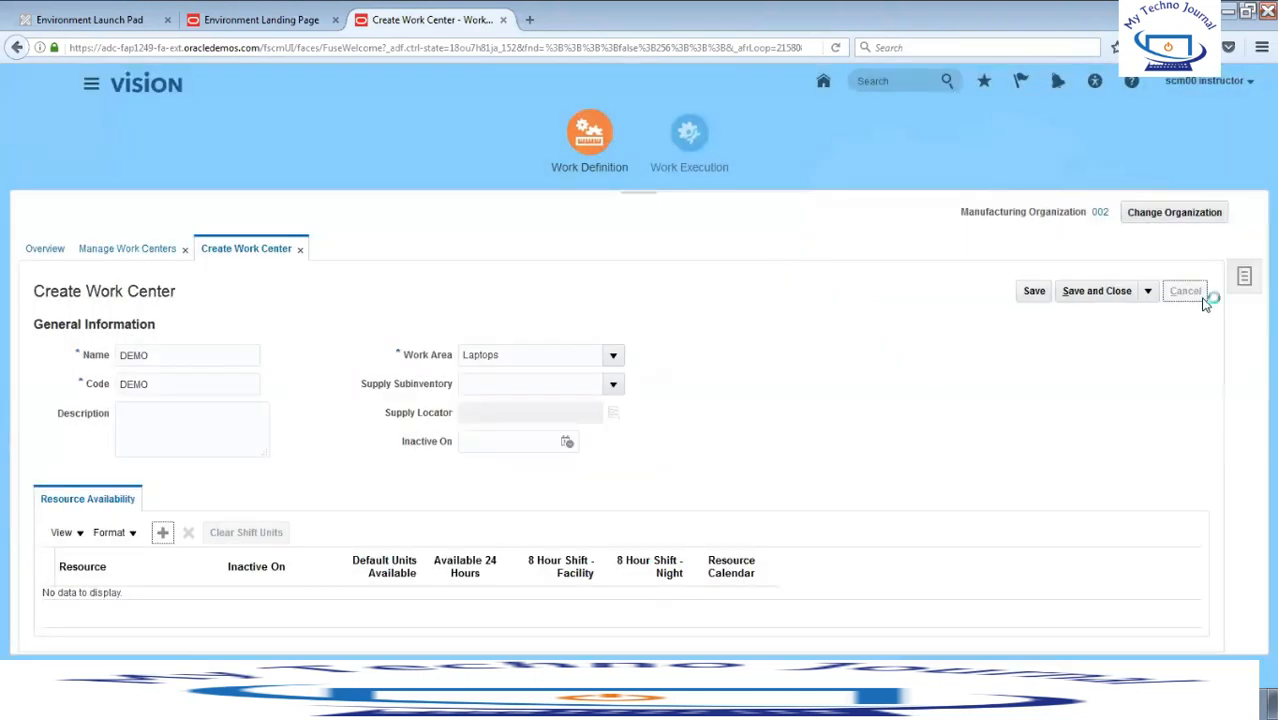
pyautogui.click(1192, 290)
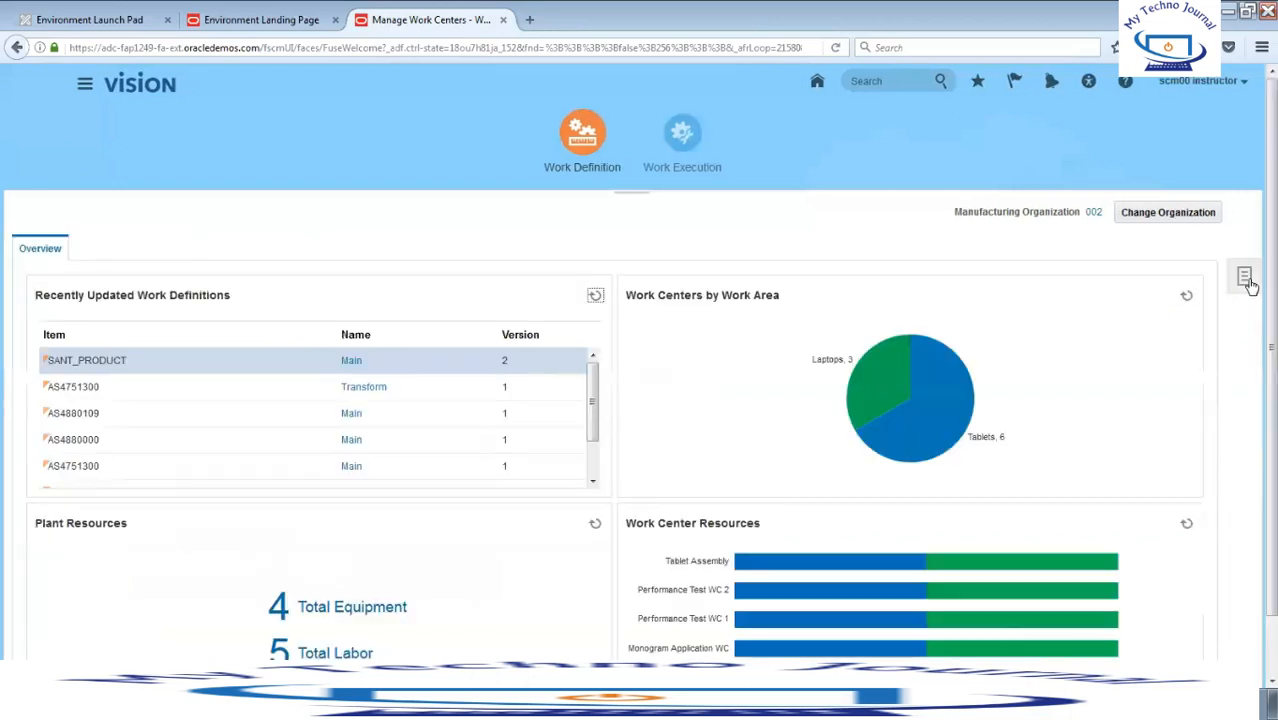
# Open Manage Standard Operations and display the Tablet Assembly operation's details and resources
pyautogui.click(1247, 281)
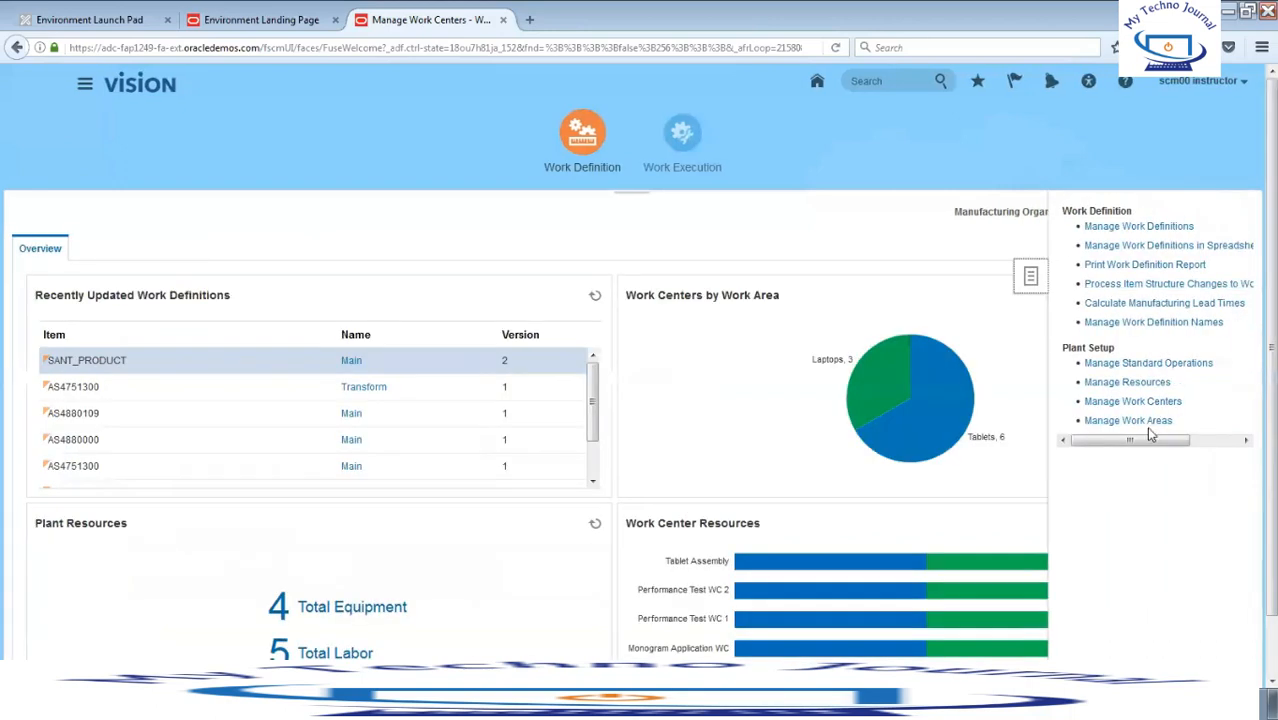
pyautogui.click(1150, 364)
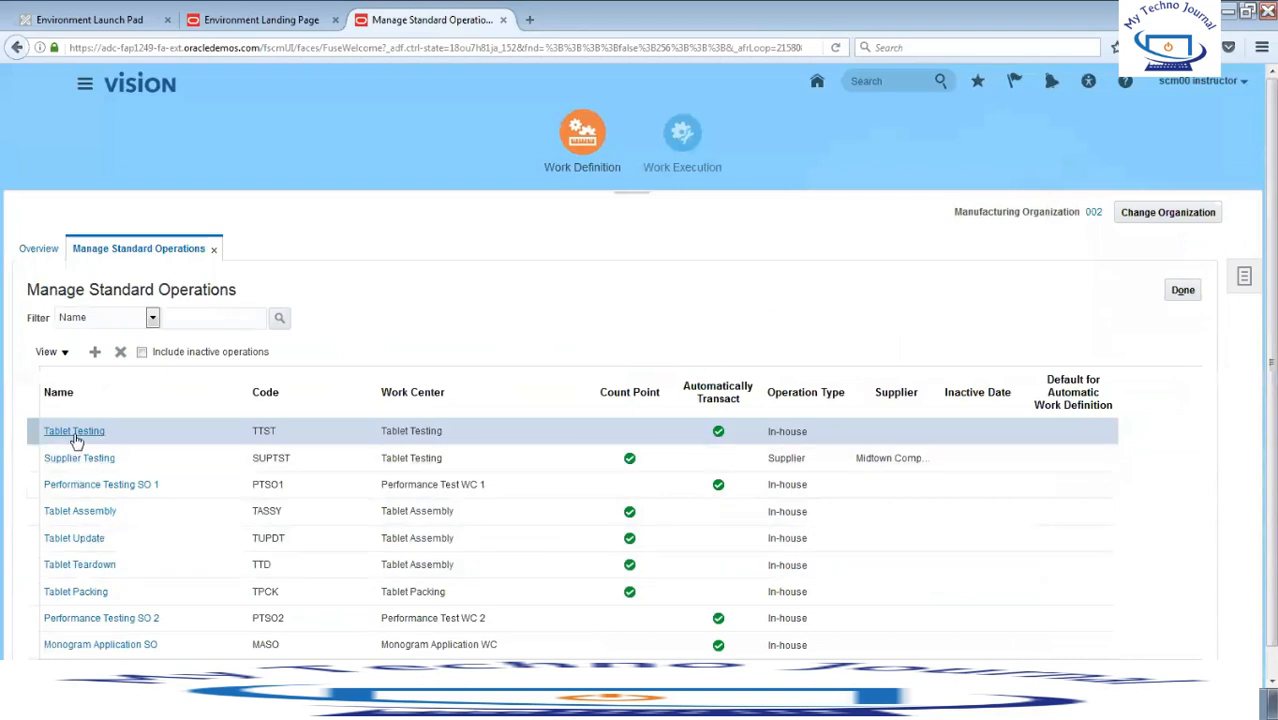
pyautogui.click(80, 511)
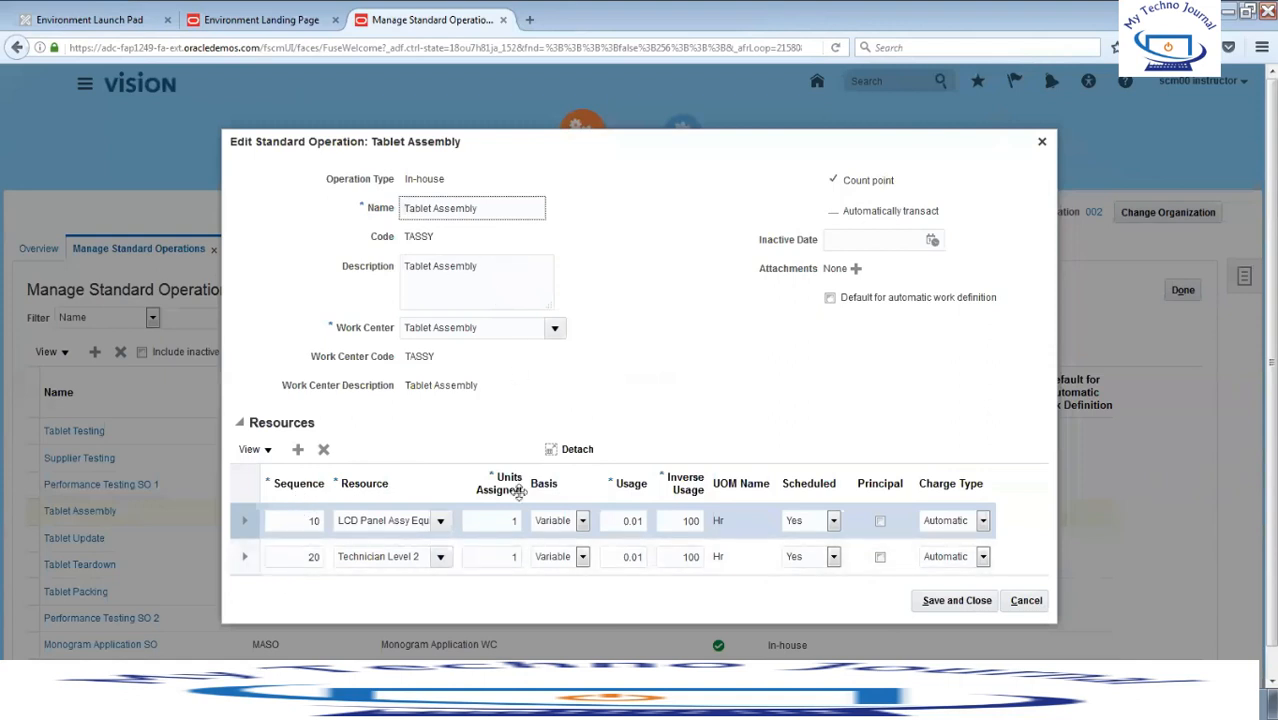
# Examine the Basis and Scheduled options of the sequence 10 resource, and leave Manage Standard Operations without saving the operation
pyautogui.click(582, 521)
pyautogui.click(575, 541)
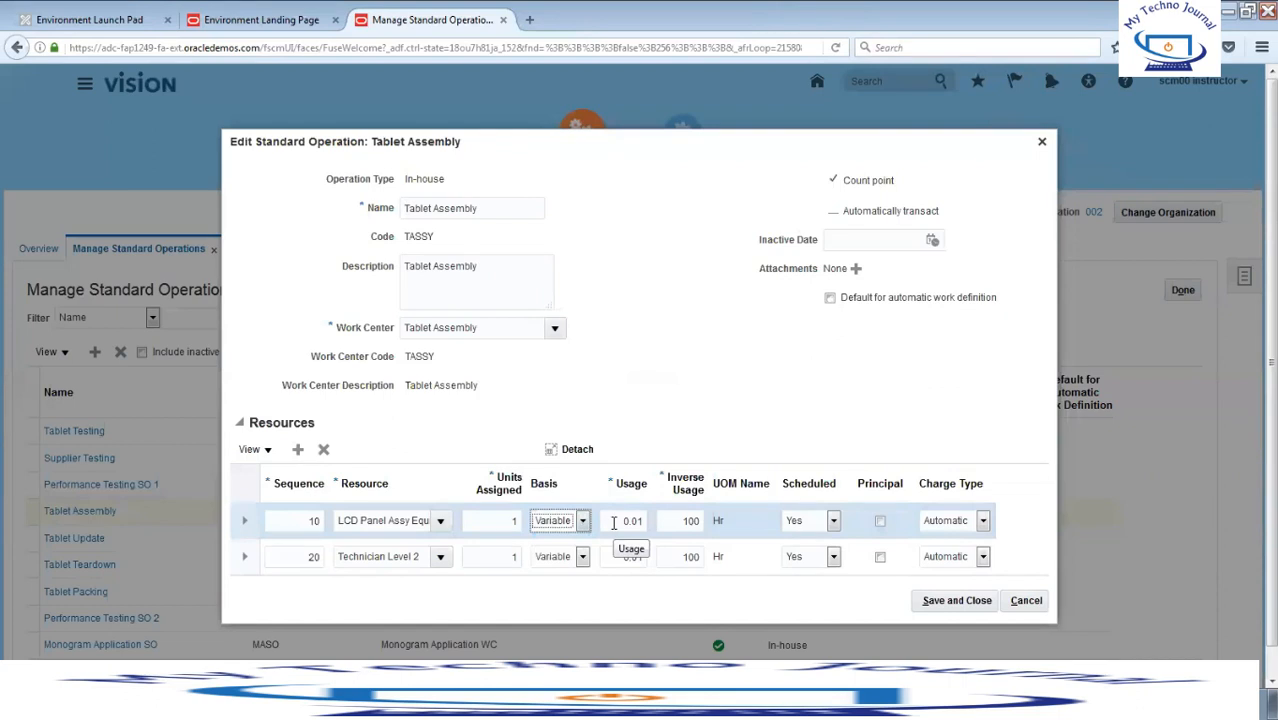
pyautogui.click(834, 521)
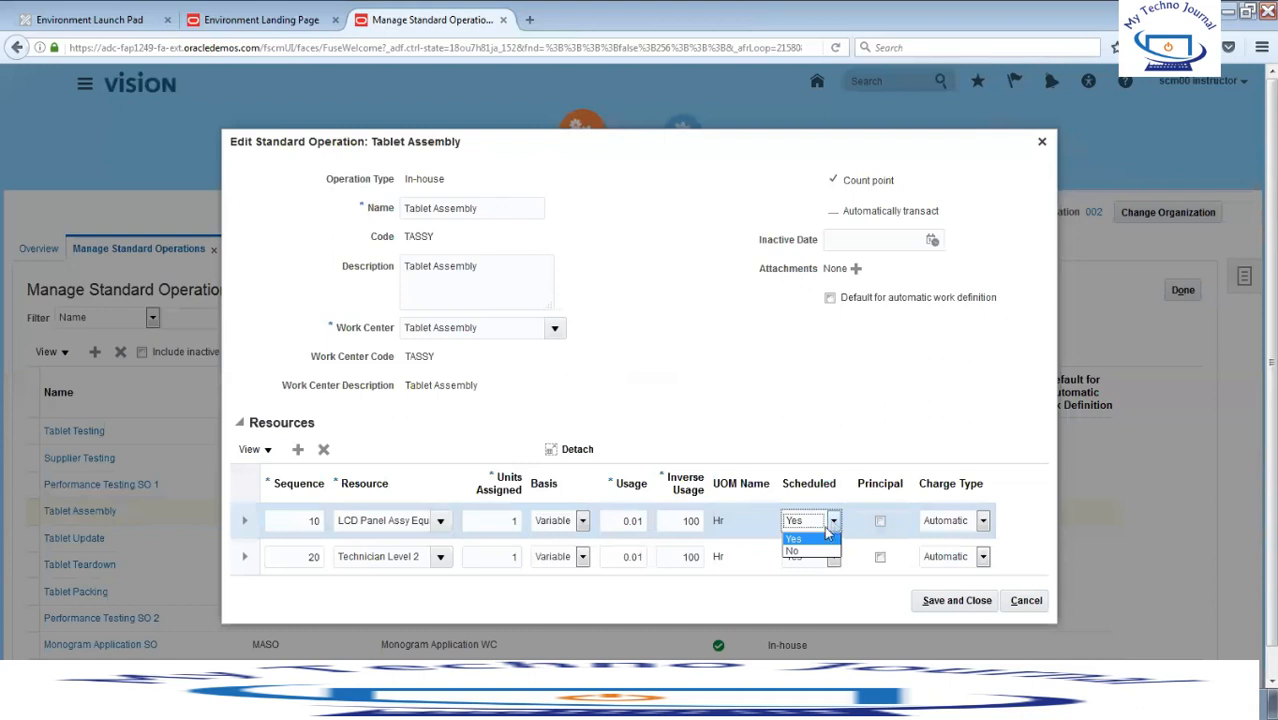
pyautogui.click(826, 540)
pyautogui.click(1024, 603)
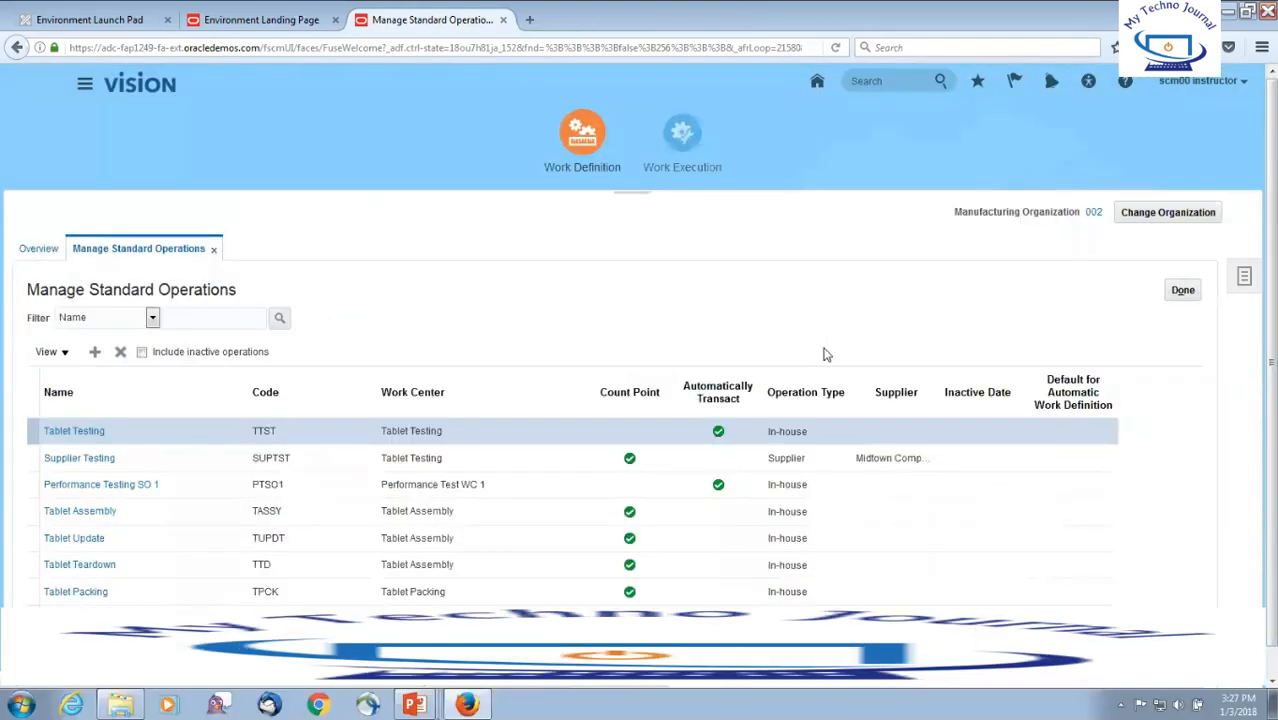
pyautogui.click(1182, 291)
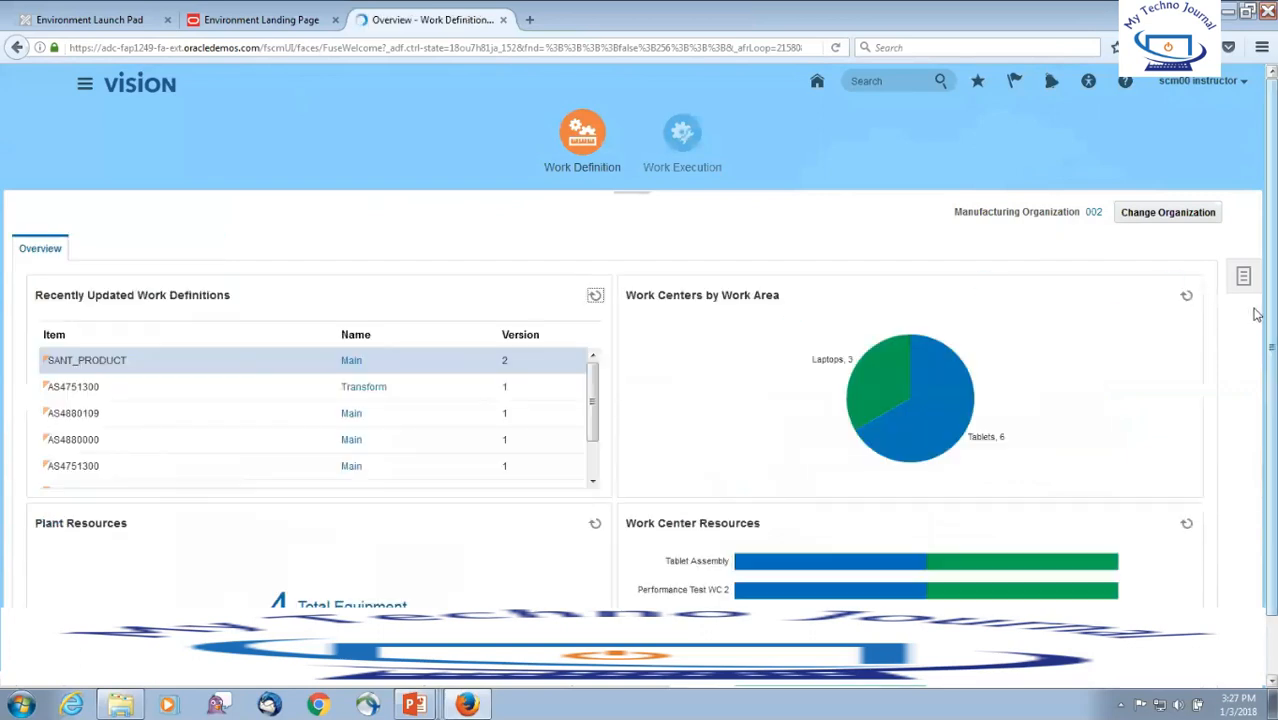
# Display the Work Definition and Plant Setup task list, and switch to the Lesson 04 presentation in PowerPoint
pyautogui.click(1242, 280)
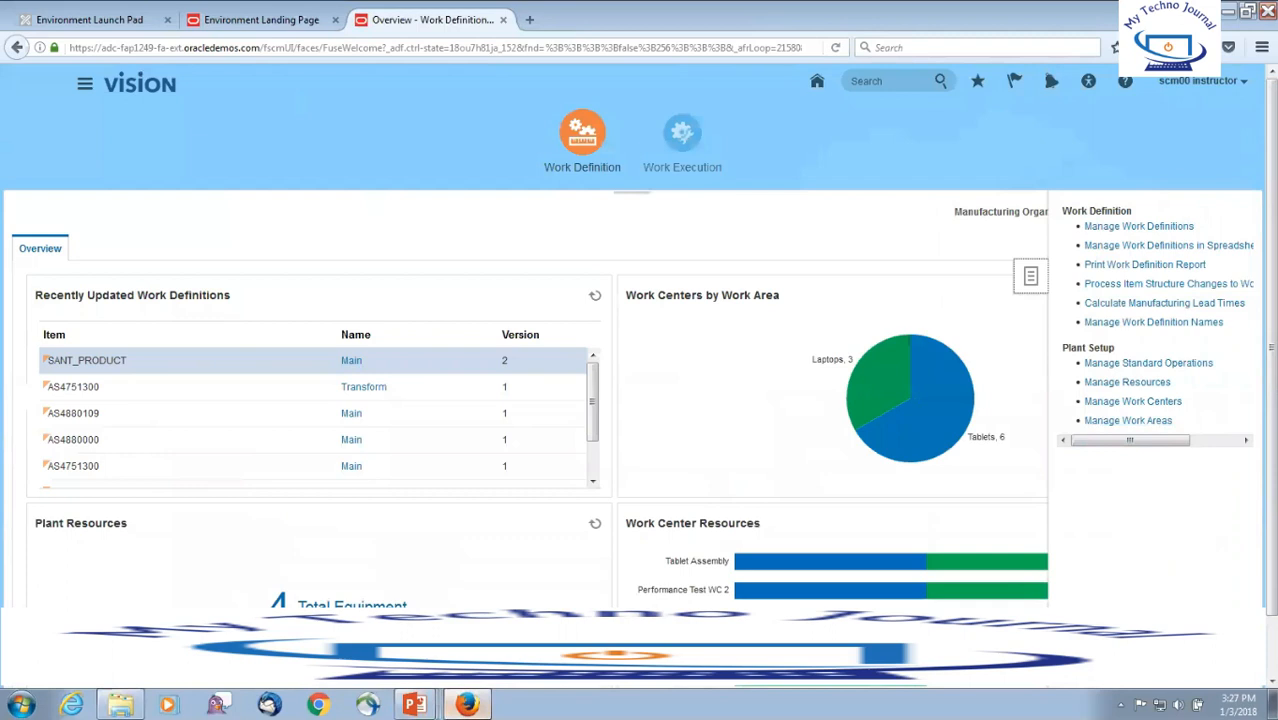
pyautogui.moveTo(416, 704)
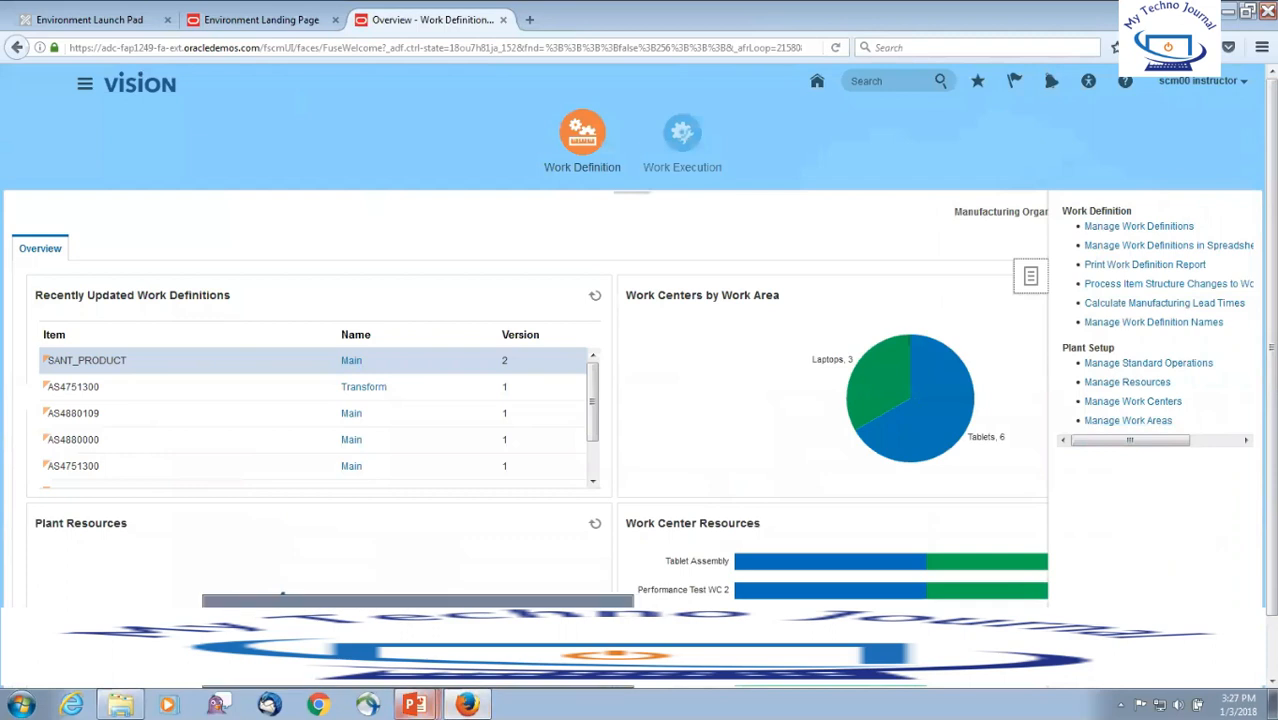
pyautogui.click(524, 645)
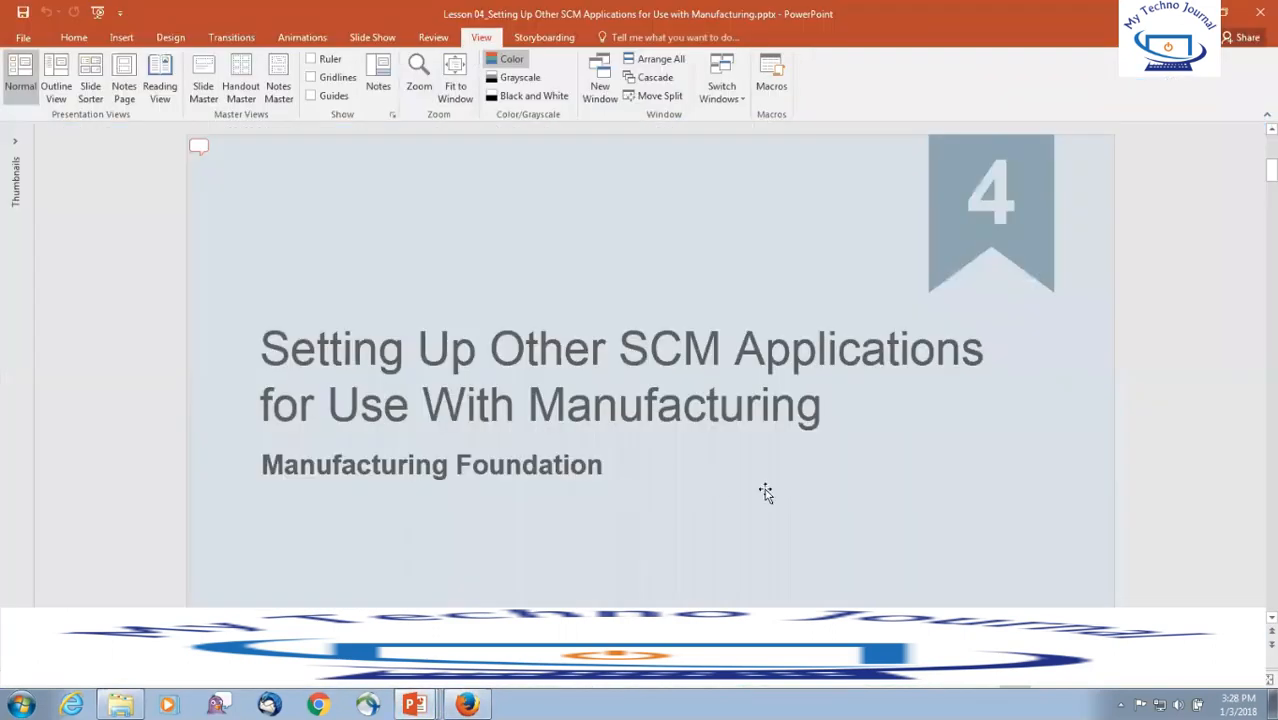